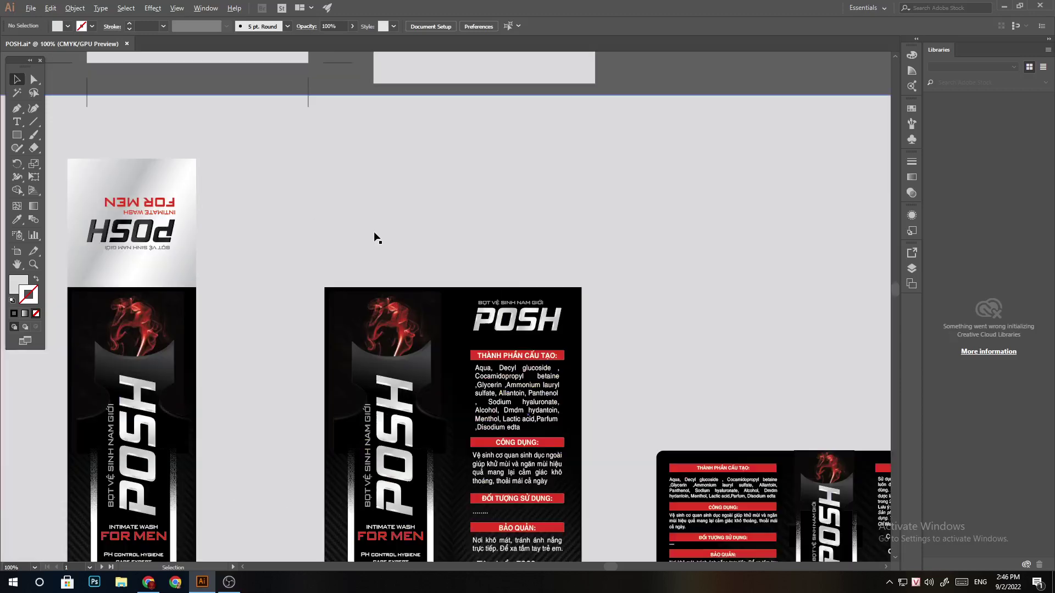
- Browse the Effect menu and close it without choosing an effect
{"action": "scroll", "coordinate": [379, 265], "scroll_direction": "down", "scroll_amount": 1}
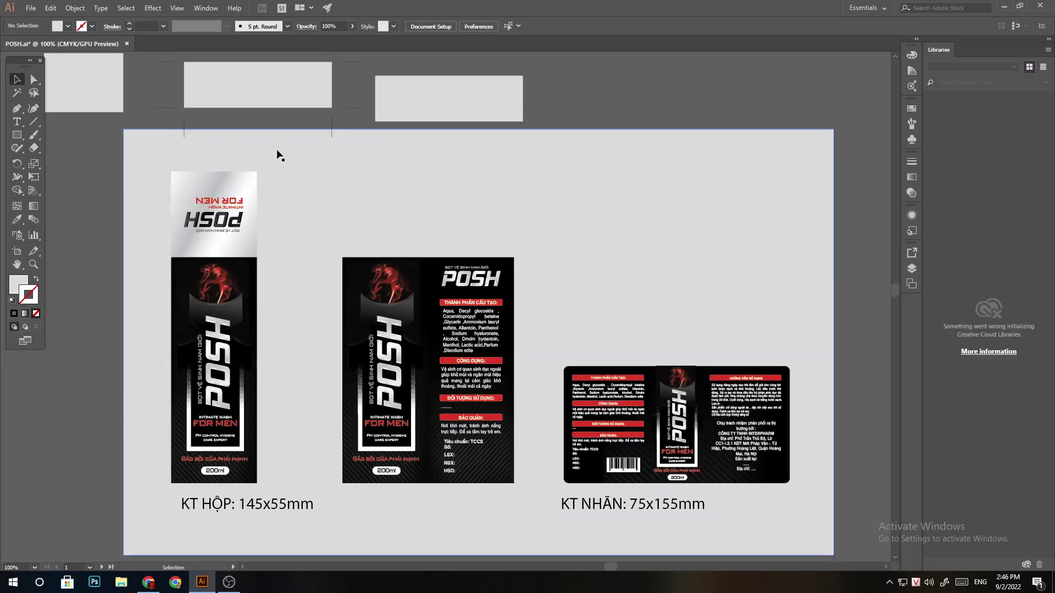
{"action": "left_click", "coordinate": [205, 8]}
{"action": "left_click", "coordinate": [162, 8]}
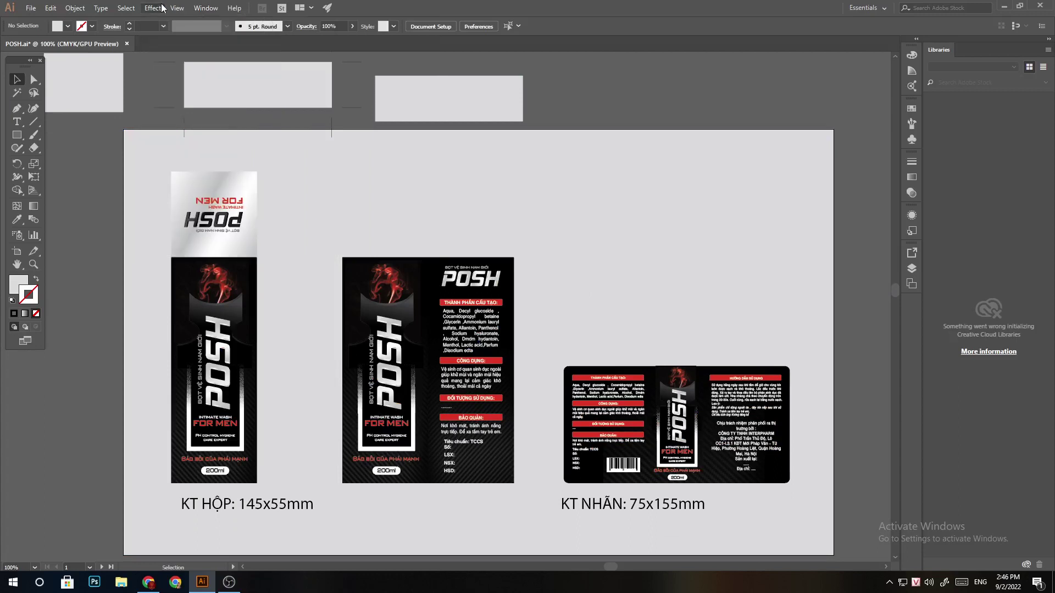
{"action": "left_click", "coordinate": [162, 7]}
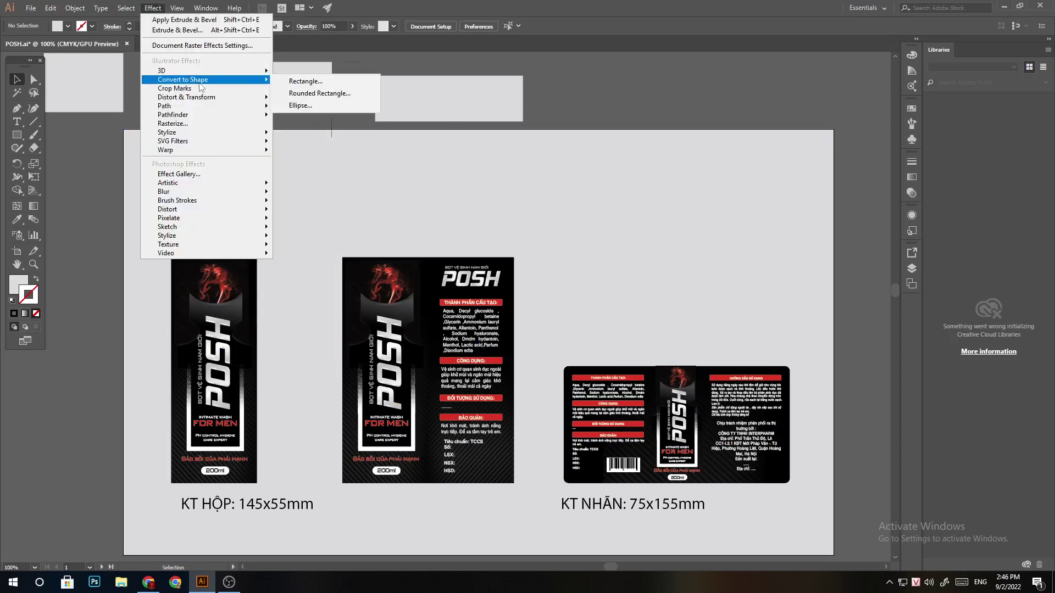
{"action": "mouse_move", "coordinate": [187, 98]}
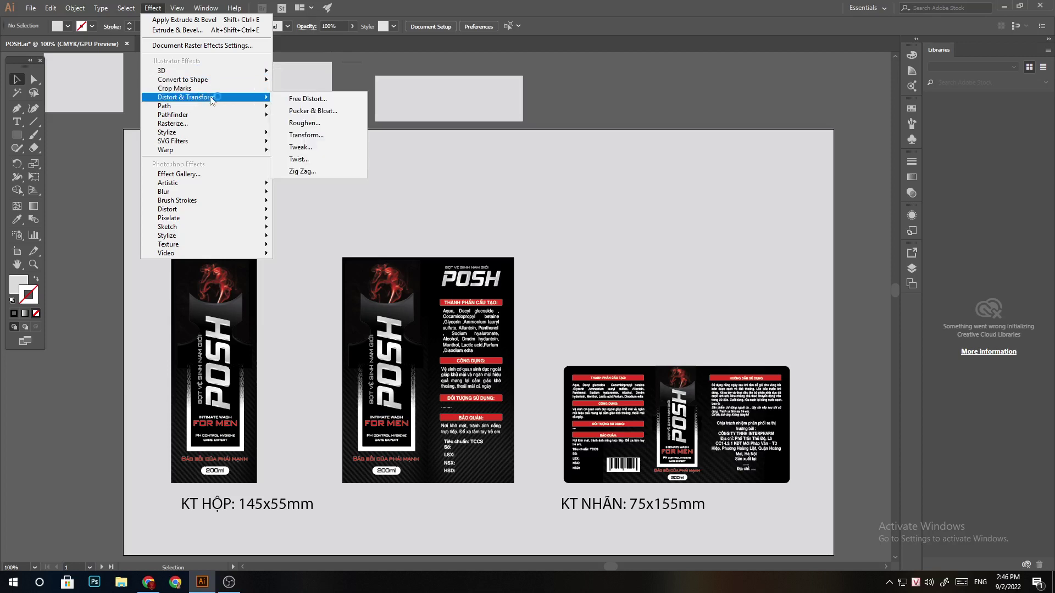
{"action": "left_click", "coordinate": [338, 190]}
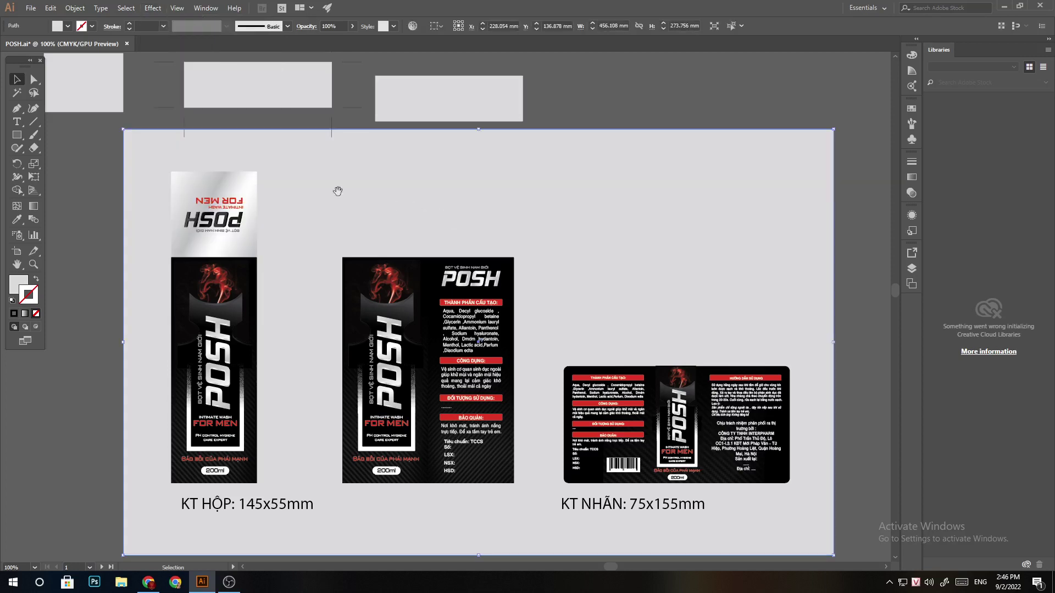
- Draw a 144.455 mm square to the left of the packaging artboard
{"action": "scroll", "coordinate": [335, 195], "scroll_direction": "up", "scroll_amount": 2}
{"action": "left_click_drag", "start_coordinate": [351, 167], "coordinate": [71, 219]}
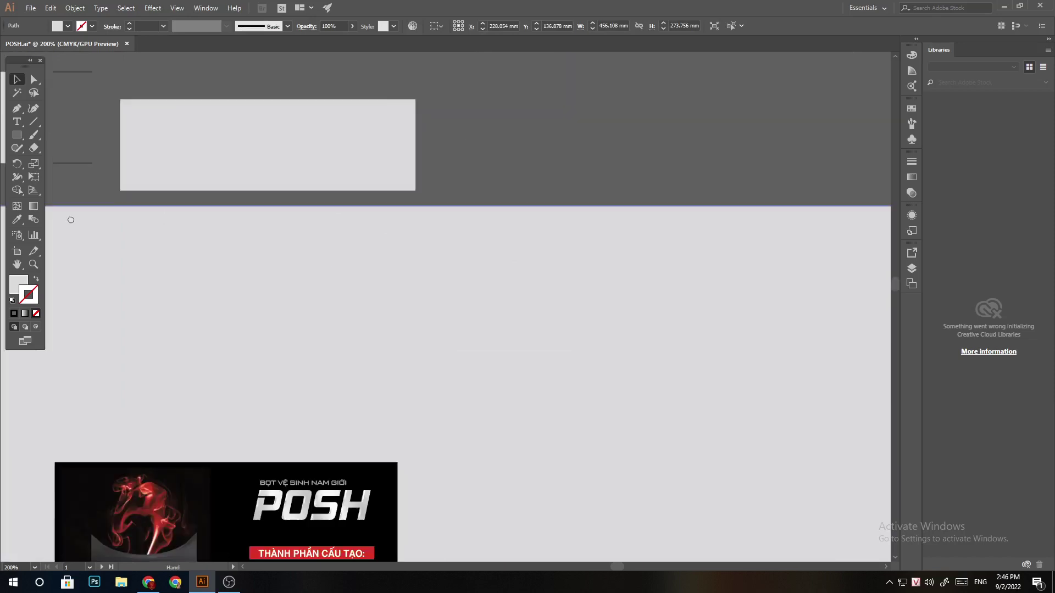
{"action": "left_click_drag", "start_coordinate": [215, 126], "coordinate": [288, 186]}
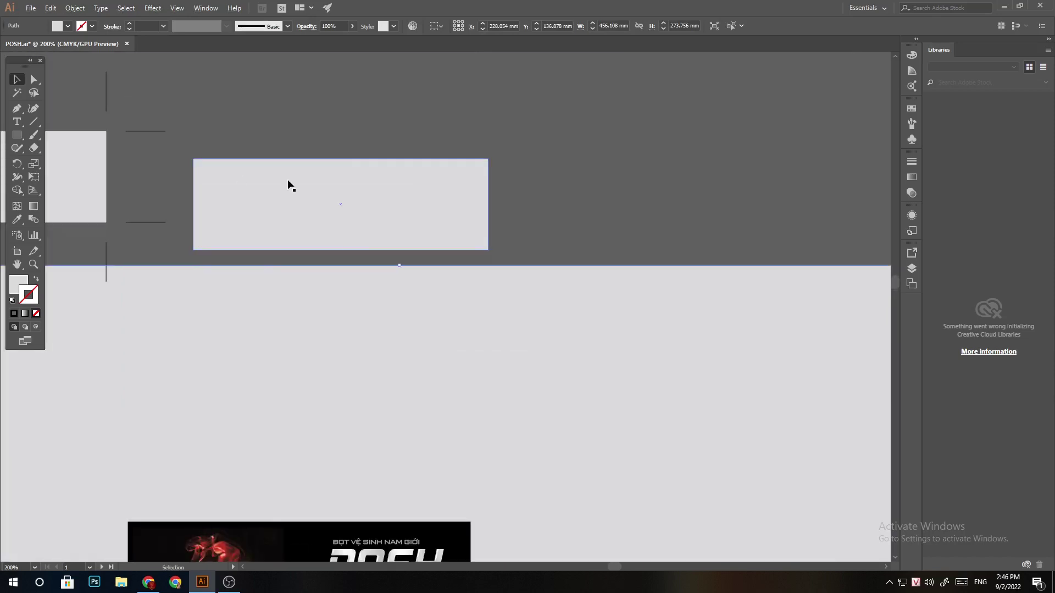
{"action": "key", "text": "ctrl+shift+a"}
{"action": "key", "text": "ctrl+minus"}
{"action": "key", "text": "ctrl+minus"}
{"action": "key", "text": "ctrl+minus"}
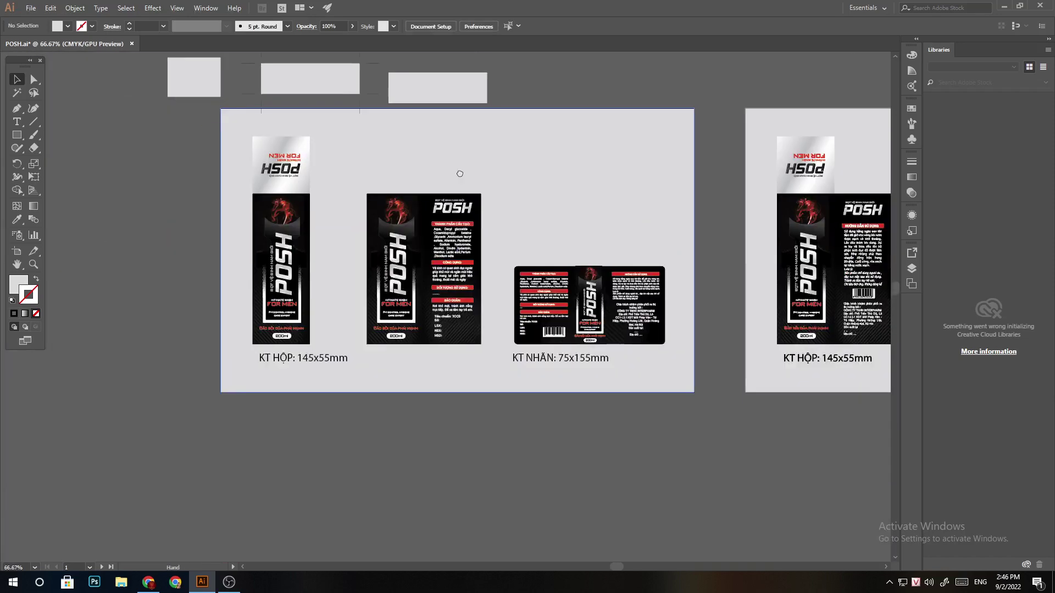
{"action": "left_click", "coordinate": [17, 135]}
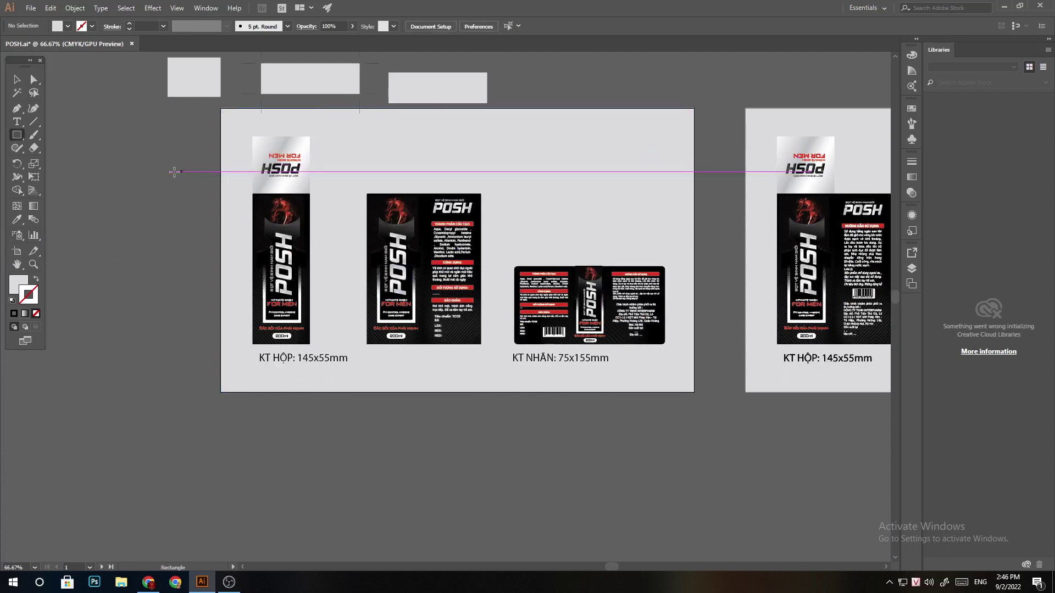
{"action": "left_click_drag", "start_coordinate": [142, 180], "coordinate": [298, 193]}
{"action": "left_click_drag", "start_coordinate": [191, 168], "coordinate": [342, 284]}
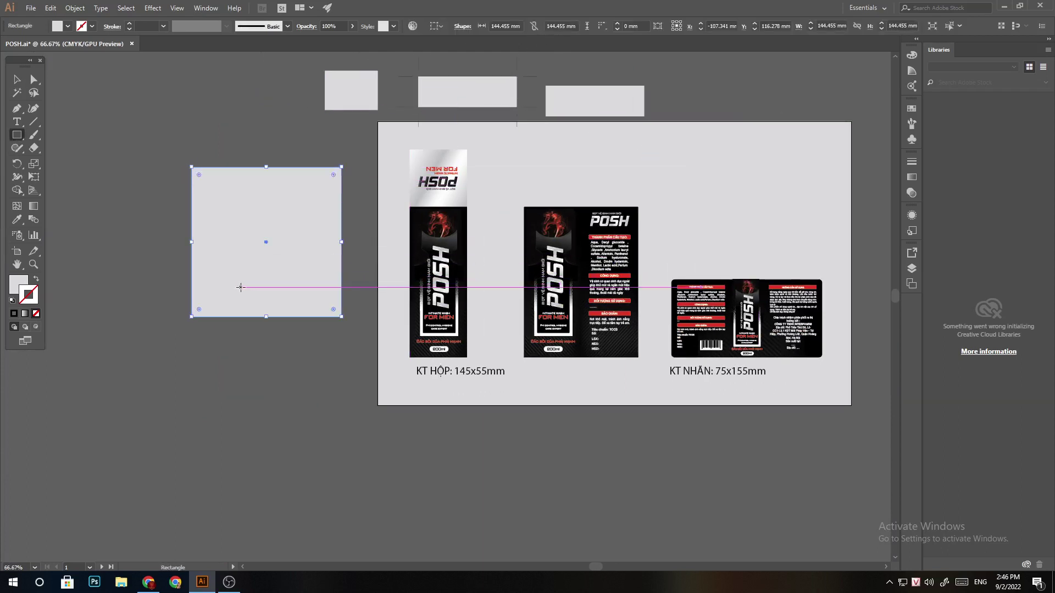
{"action": "key", "text": "v"}
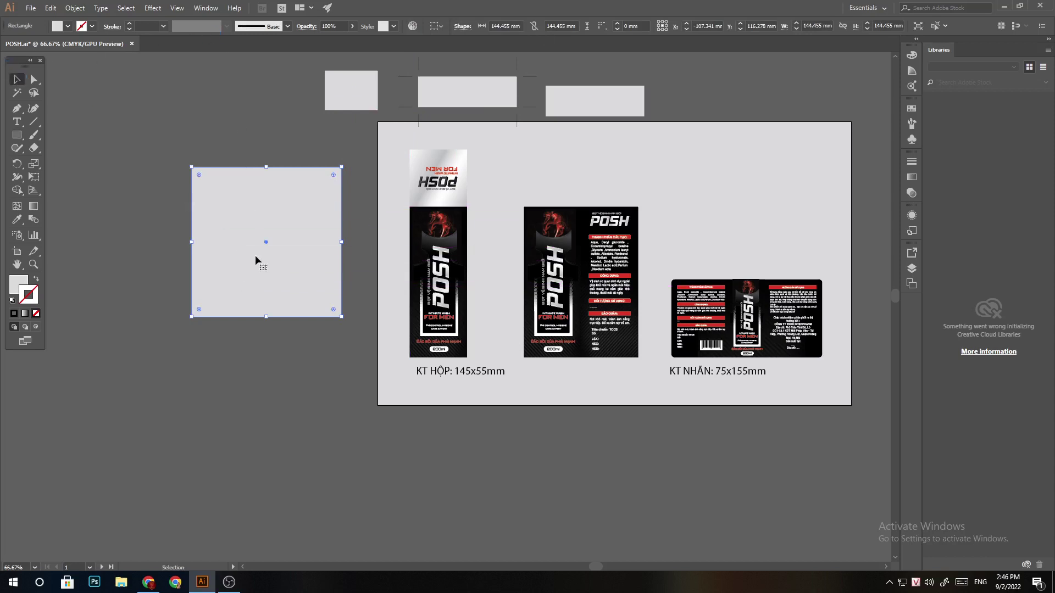
{"action": "left_click", "coordinate": [155, 8]}
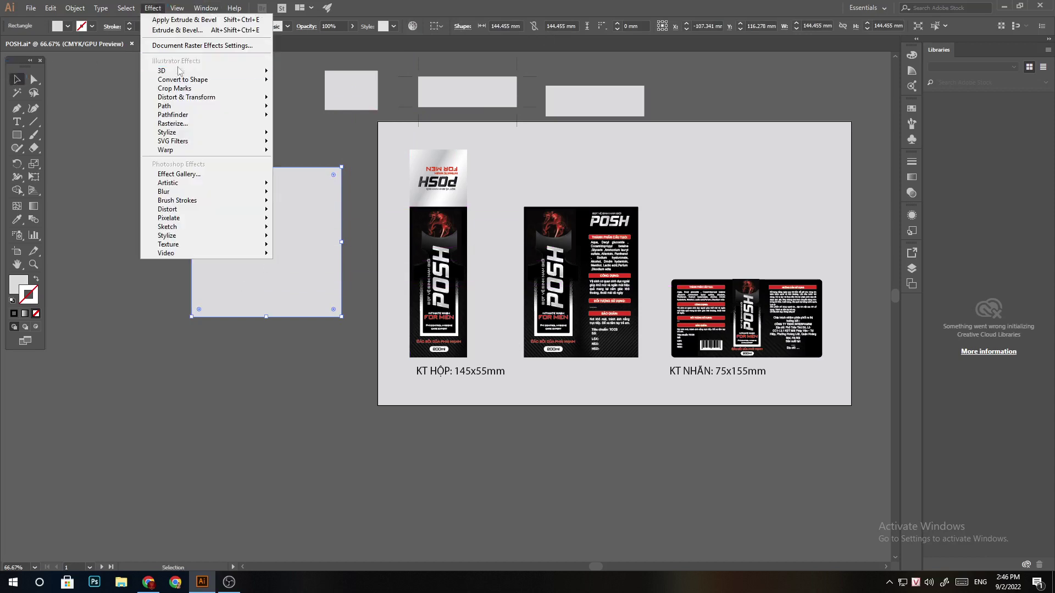
{"action": "mouse_move", "coordinate": [162, 71]}
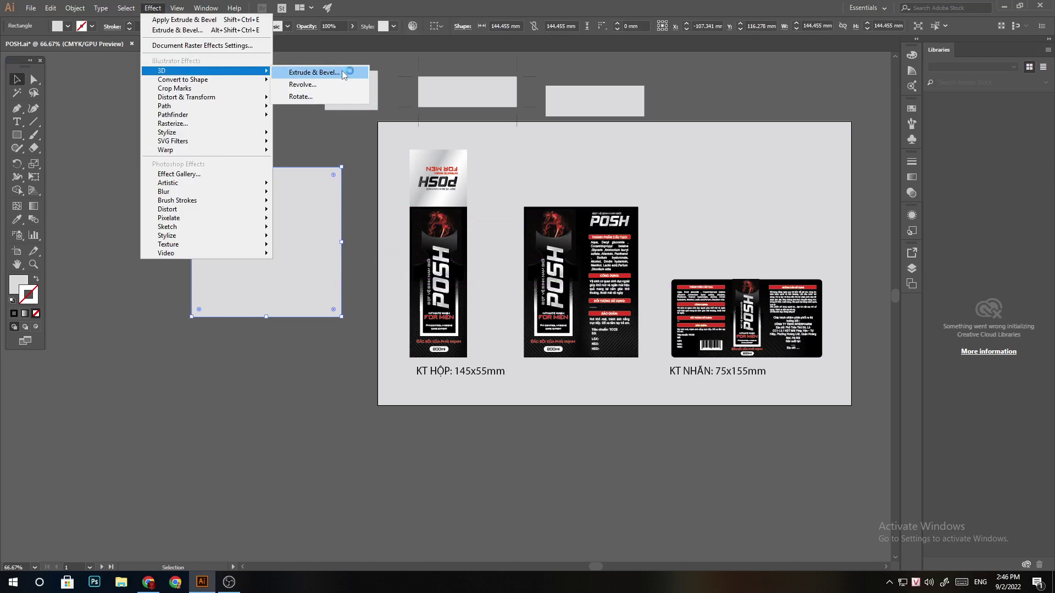
- Apply a previewed 3D Extrude & Bevel to the square and rotate it freely
{"action": "left_click", "coordinate": [343, 75]}
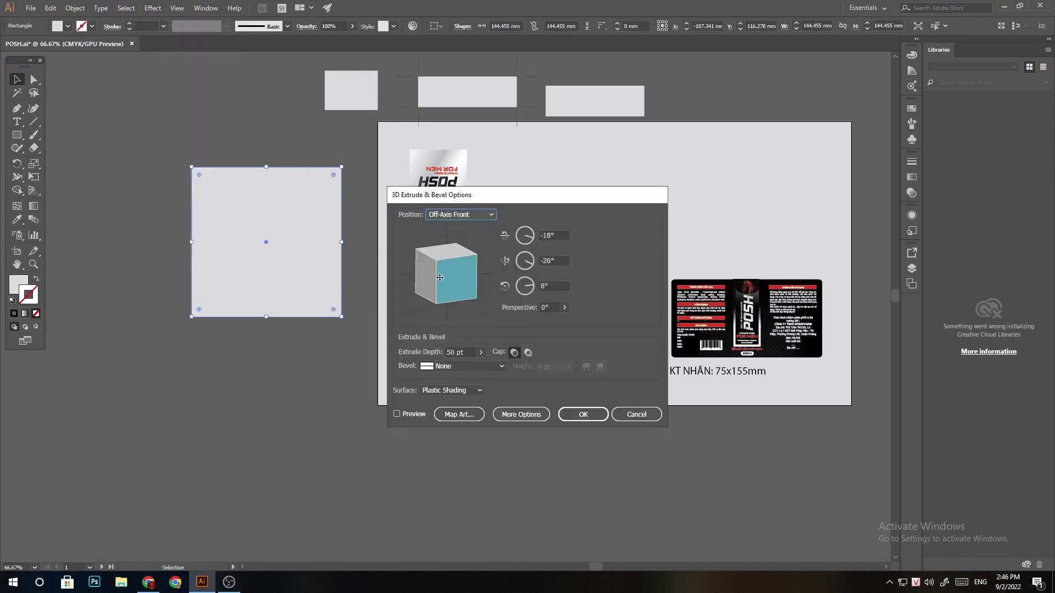
{"action": "left_click_drag", "start_coordinate": [458, 269], "coordinate": [450, 272]}
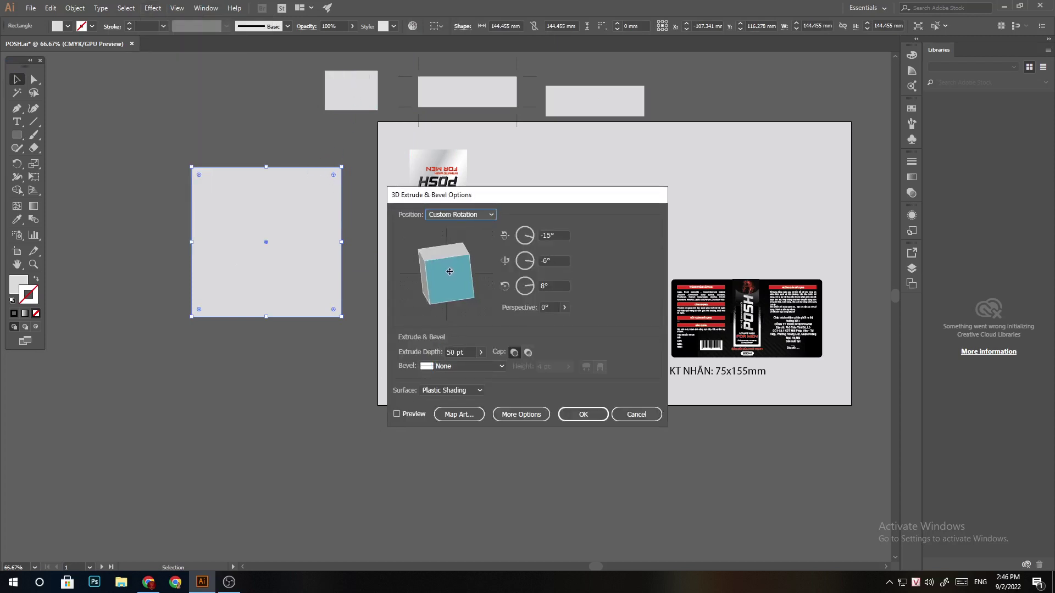
{"action": "left_click", "coordinate": [396, 414]}
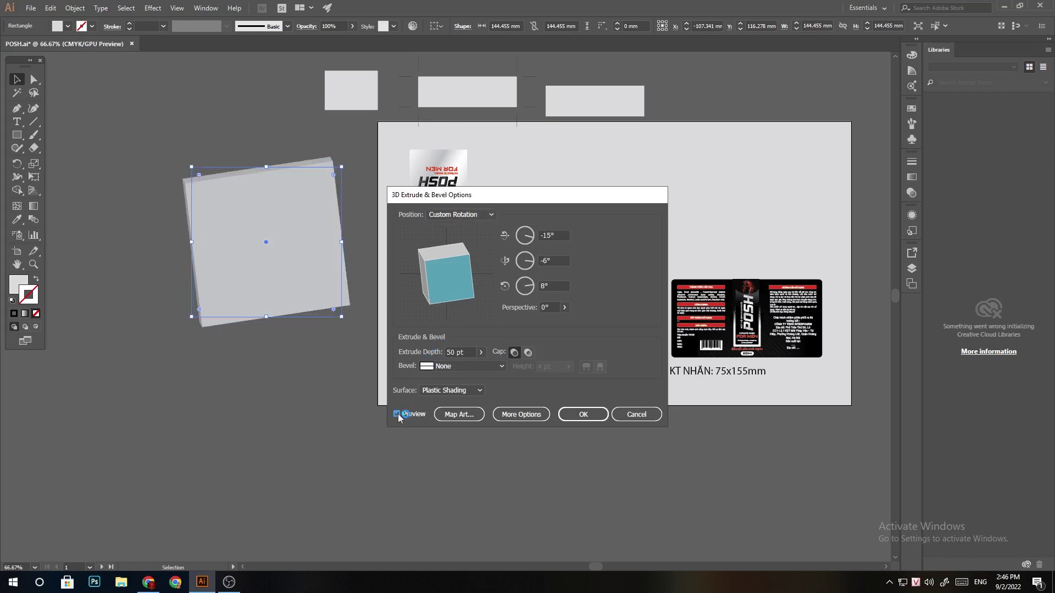
{"action": "mouse_move", "coordinate": [442, 277]}
{"action": "left_mouse_down"}
{"action": "mouse_move", "coordinate": [453, 272]}
{"action": "mouse_move", "coordinate": [439, 286]}
{"action": "left_mouse_up"}
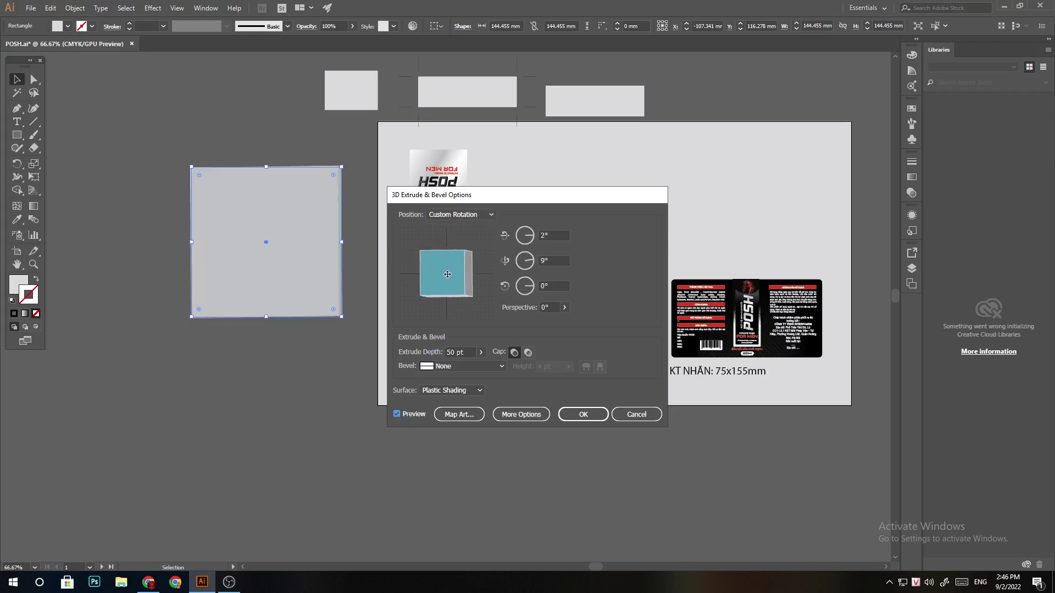
- Try the Left, Bottom and Off-Axis Front positions, then set X rotation to 17°
{"action": "left_click", "coordinate": [484, 214]}
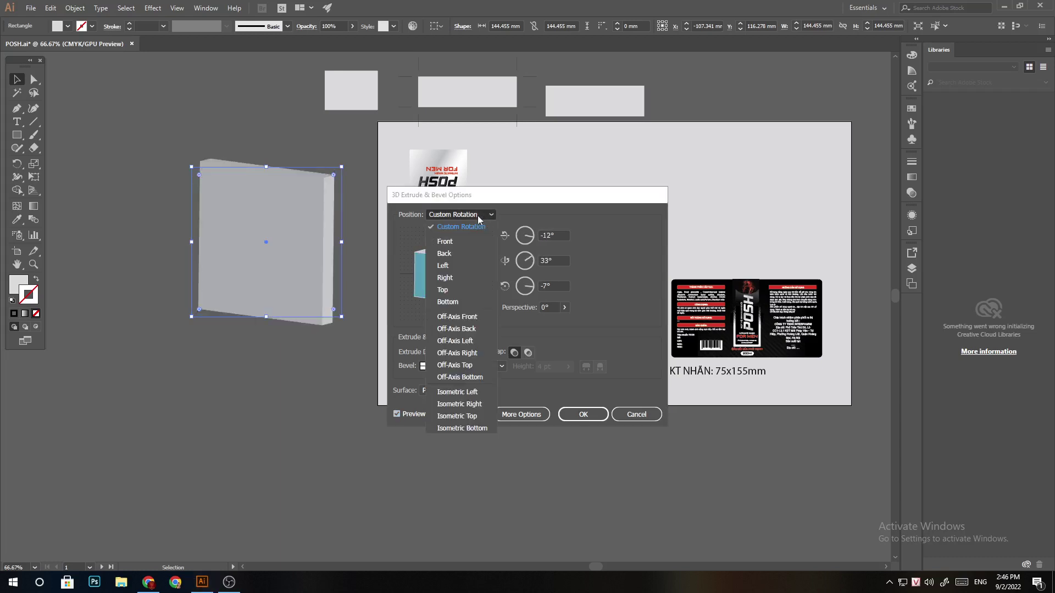
{"action": "left_click", "coordinate": [465, 263]}
{"action": "left_click", "coordinate": [462, 216]}
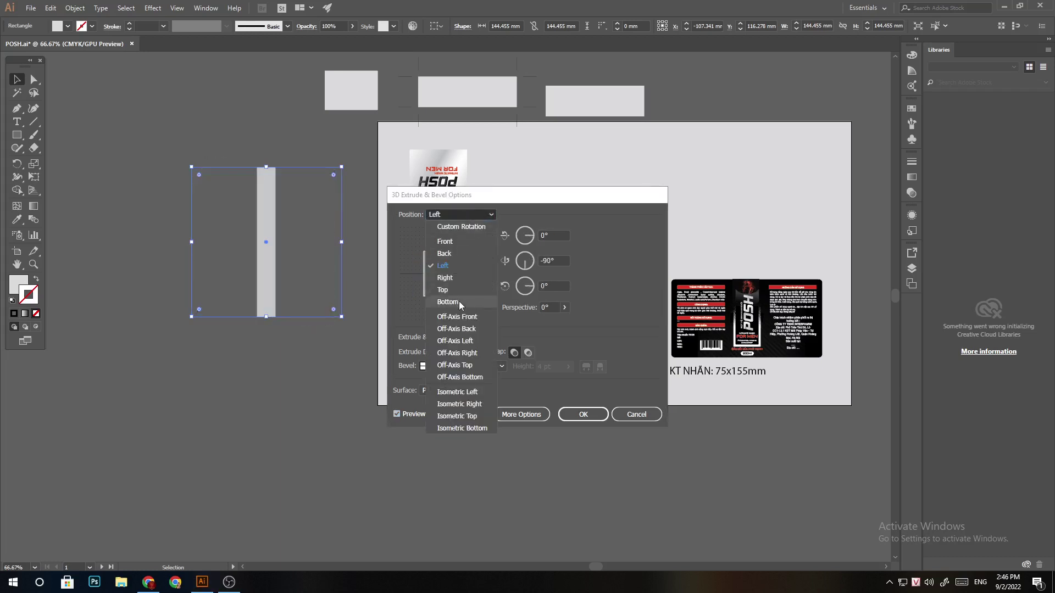
{"action": "left_click", "coordinate": [459, 301]}
{"action": "left_click", "coordinate": [471, 216]}
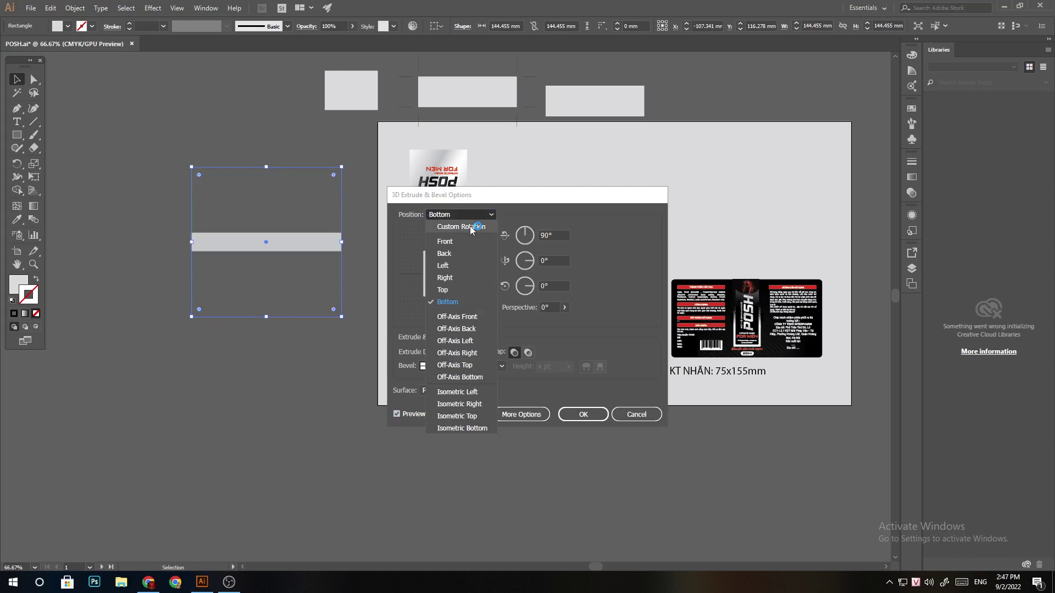
{"action": "left_click", "coordinate": [467, 317]}
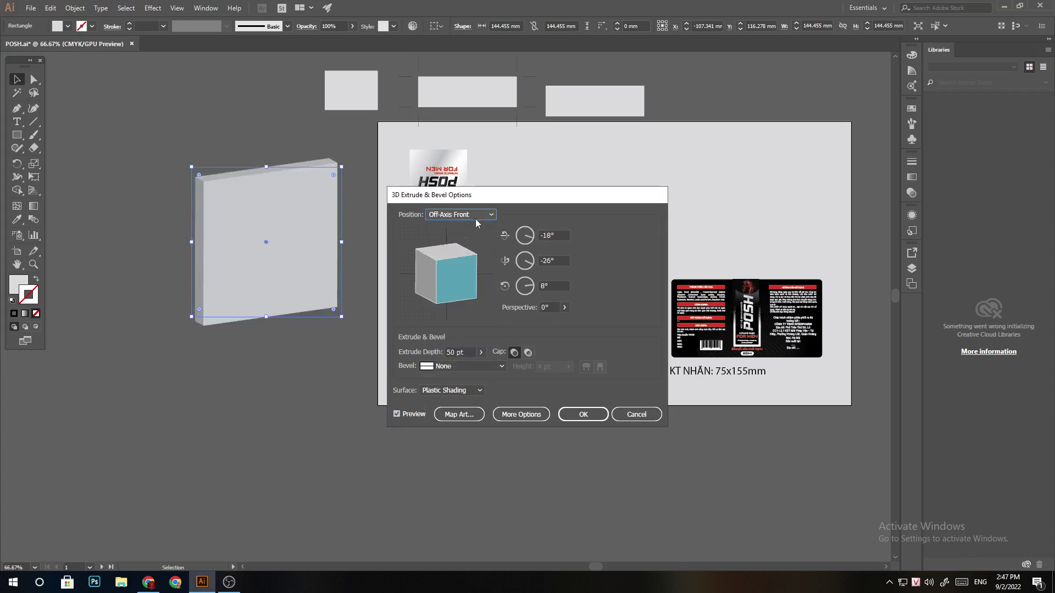
{"action": "left_click", "coordinate": [532, 237]}
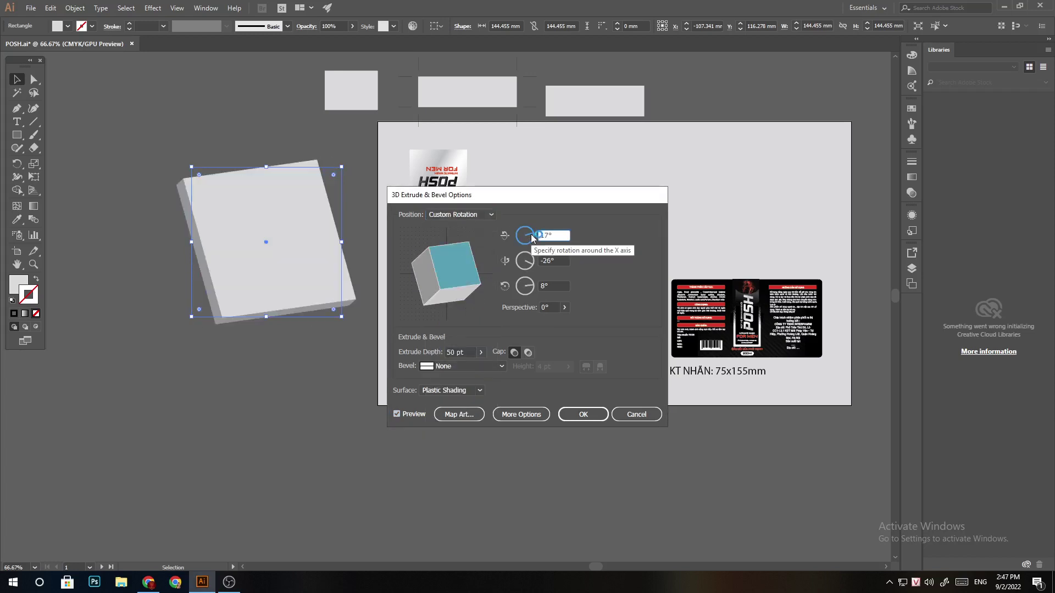
- Set the square's 3D rotation to -12°, -11° and 22°
{"action": "left_click", "coordinate": [532, 237]}
{"action": "left_click", "coordinate": [530, 263]}
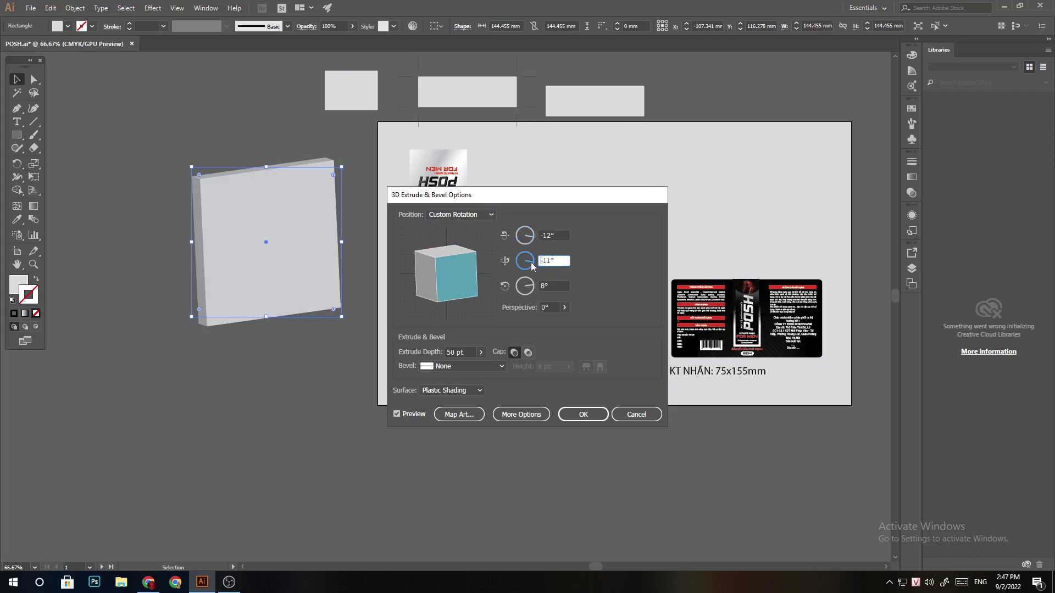
{"action": "left_click", "coordinate": [529, 285]}
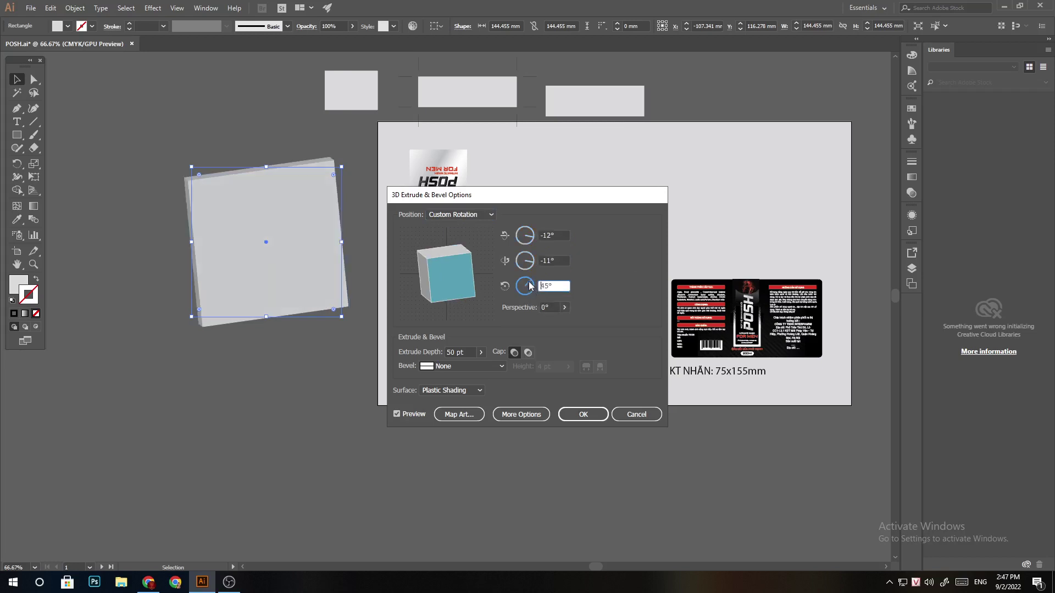
{"action": "left_click", "coordinate": [531, 287]}
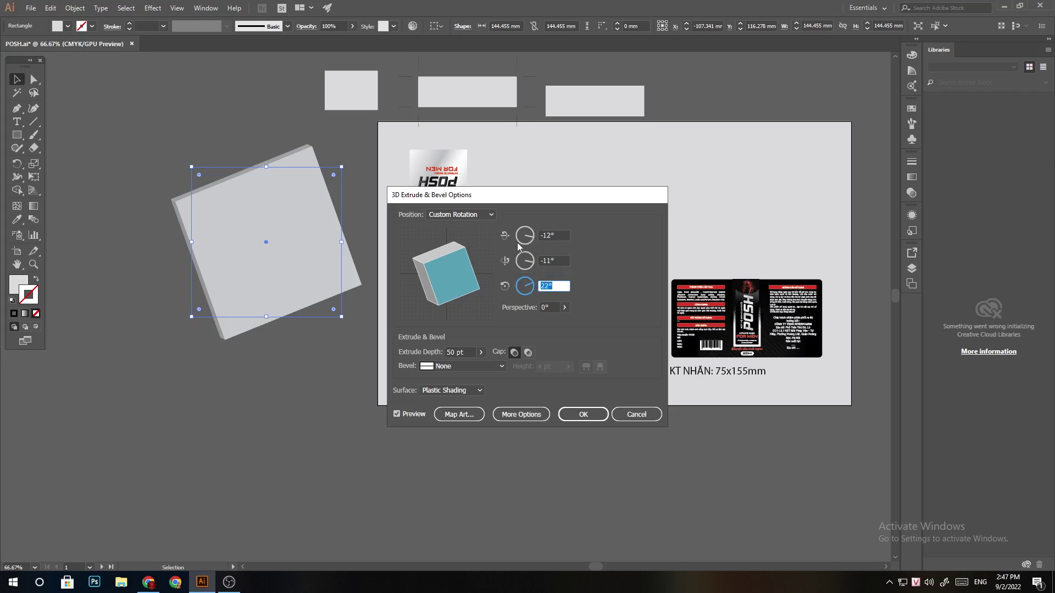
- Try perspective and extrude depth, then set depth to 0 pt with the cap off
{"action": "left_click", "coordinate": [564, 308]}
{"action": "mouse_move", "coordinate": [540, 325]}
{"action": "left_mouse_down"}
{"action": "mouse_move", "coordinate": [559, 323]}
{"action": "mouse_move", "coordinate": [516, 320]}
{"action": "left_mouse_up"}
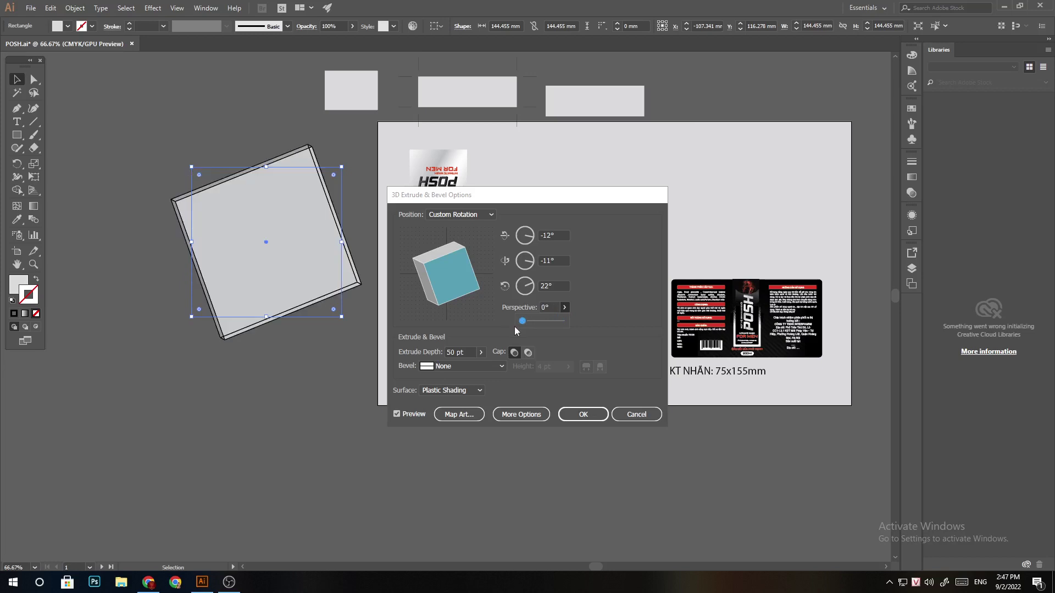
{"action": "left_click", "coordinate": [481, 352]}
{"action": "left_click", "coordinate": [468, 367]}
{"action": "left_click_drag", "start_coordinate": [470, 368], "coordinate": [437, 366]}
{"action": "left_click", "coordinate": [528, 352]}
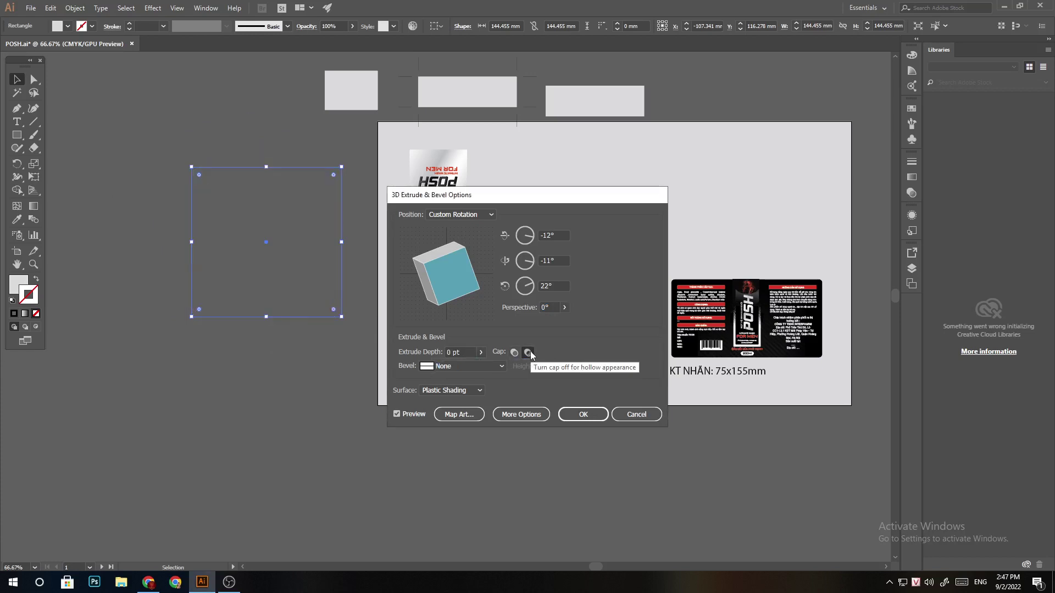
- Turn the cap on, apply the Classic bevel and extrude the square 945 pt deep
{"action": "left_click", "coordinate": [515, 352]}
{"action": "left_click", "coordinate": [491, 366]}
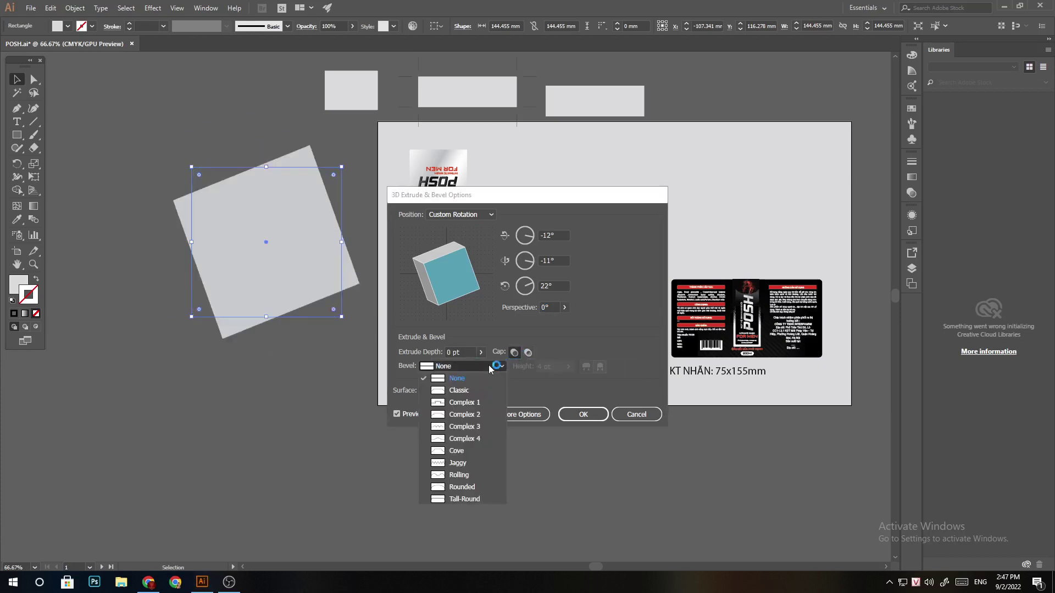
{"action": "left_click", "coordinate": [483, 390]}
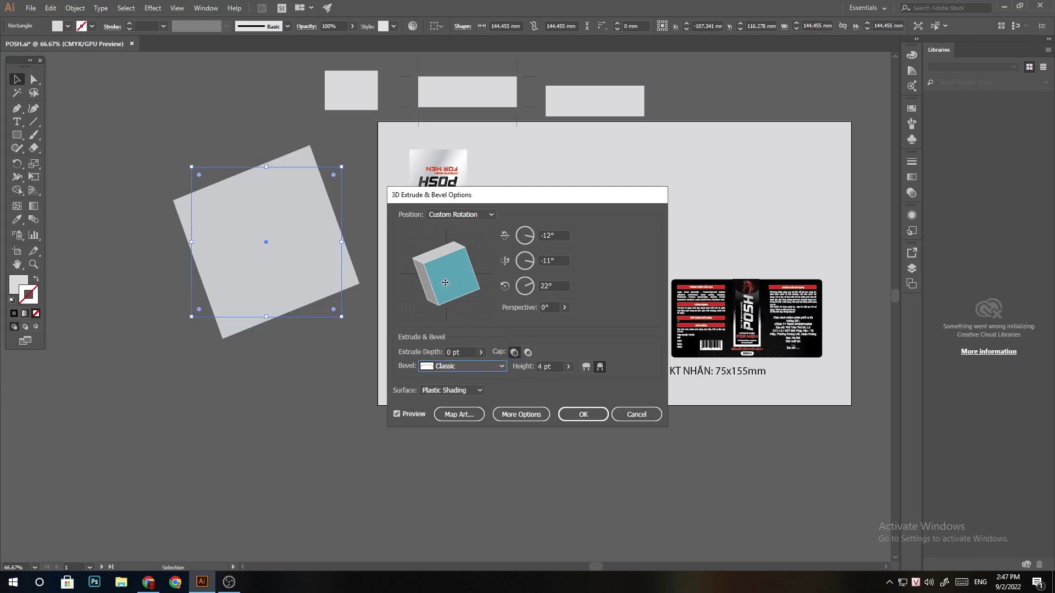
{"action": "left_click_drag", "start_coordinate": [445, 282], "coordinate": [462, 274]}
{"action": "left_click", "coordinate": [480, 353]}
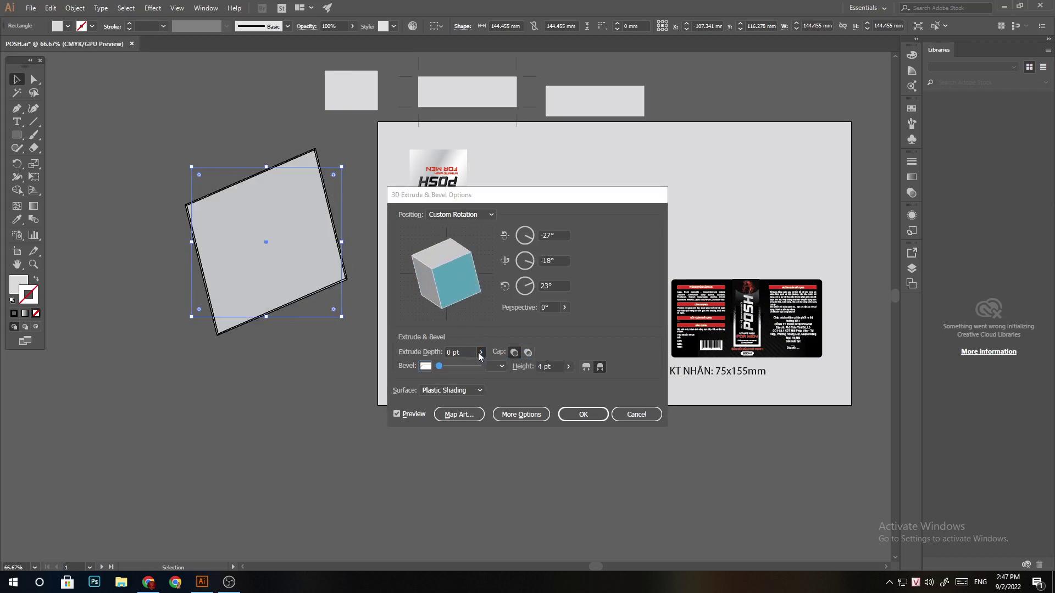
{"action": "left_click_drag", "start_coordinate": [480, 356], "coordinate": [459, 367]}
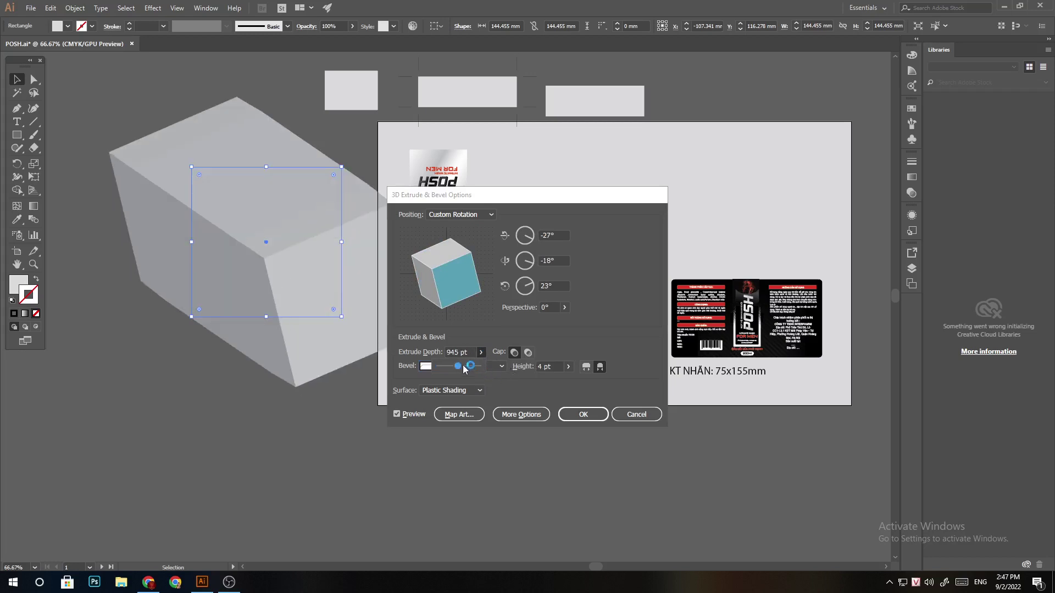
- Try the Complex 1, Complex 2 and Complex 3 bevels on the box
{"action": "left_click", "coordinate": [501, 367]}
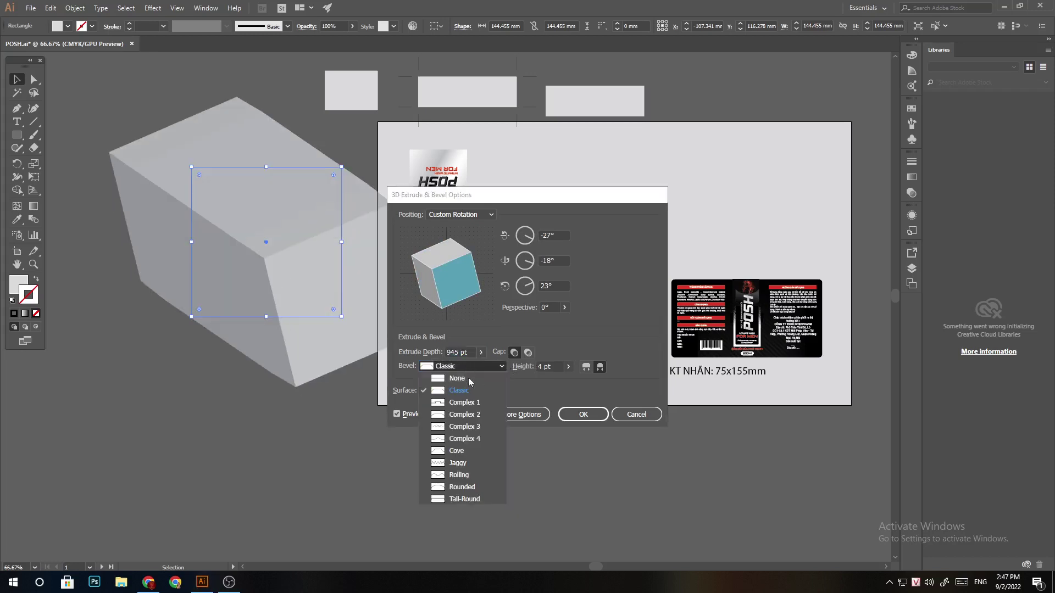
{"action": "left_click", "coordinate": [470, 410]}
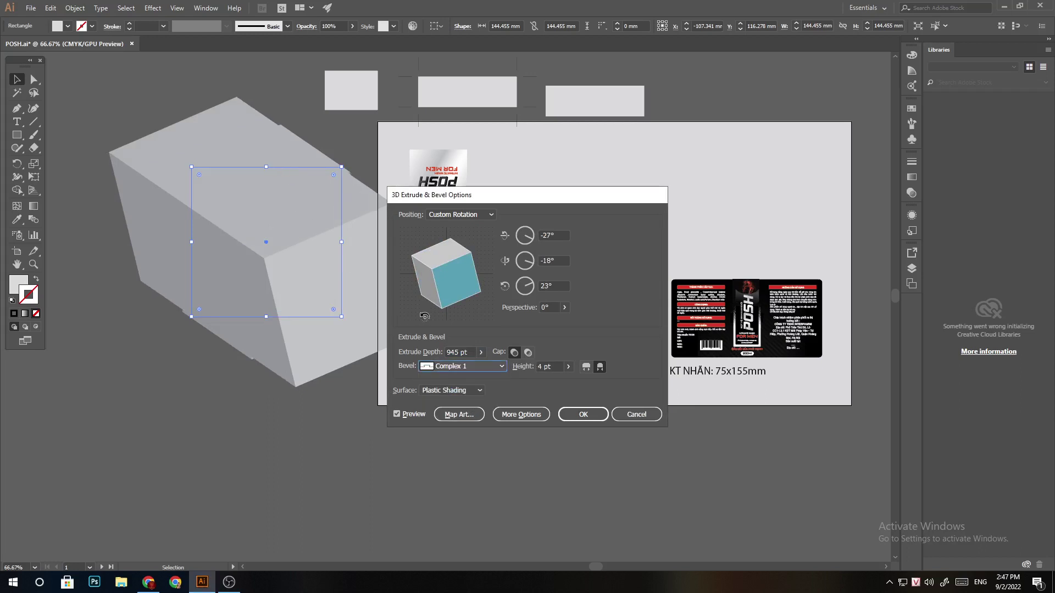
{"action": "left_click_drag", "start_coordinate": [449, 295], "coordinate": [443, 294]}
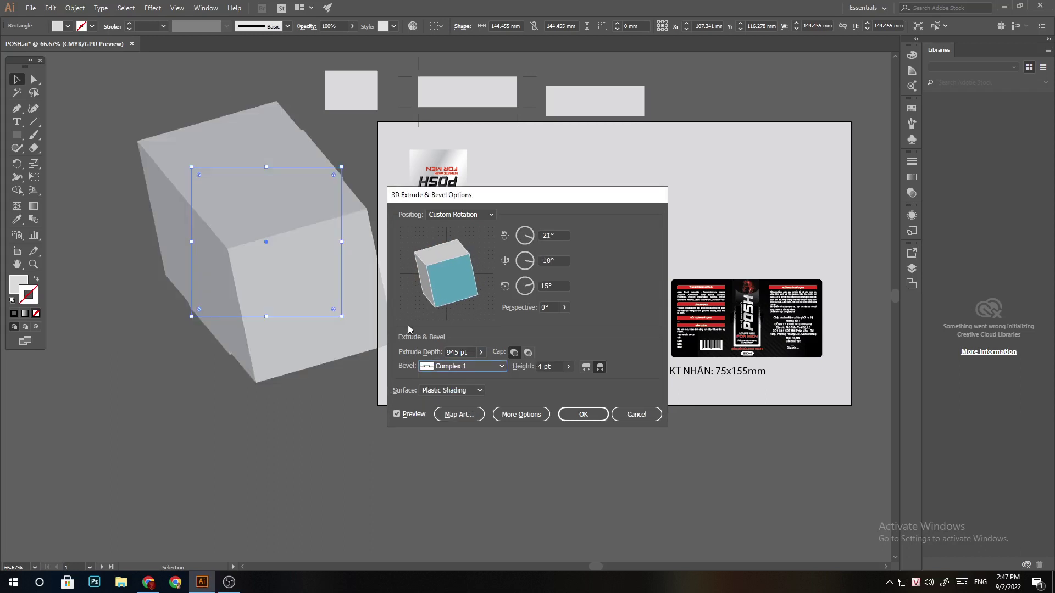
{"action": "left_click", "coordinate": [461, 367]}
{"action": "left_click", "coordinate": [464, 418]}
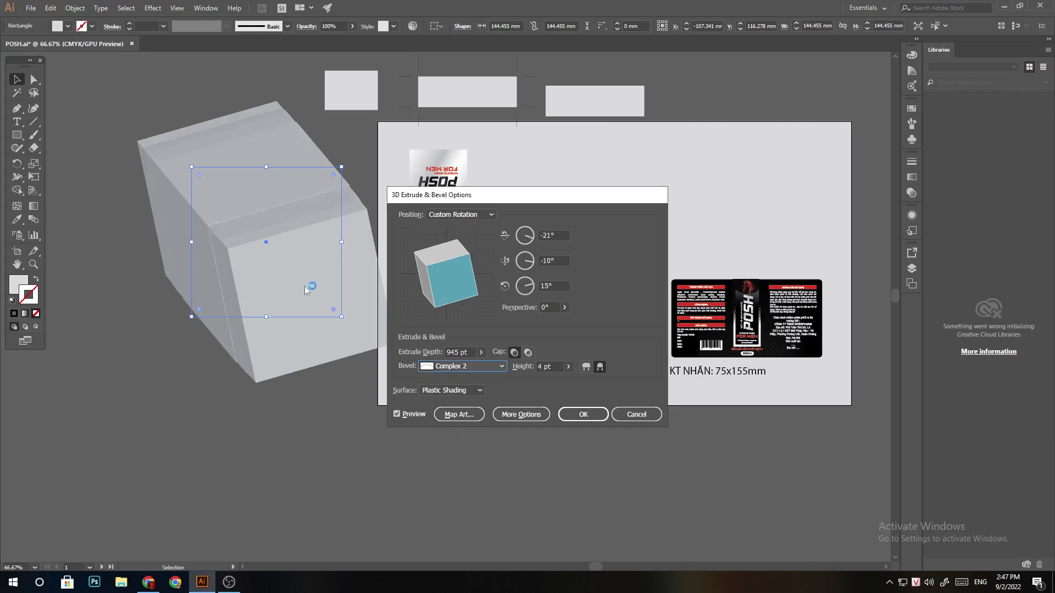
{"action": "left_click", "coordinate": [481, 367]}
{"action": "left_click", "coordinate": [477, 426]}
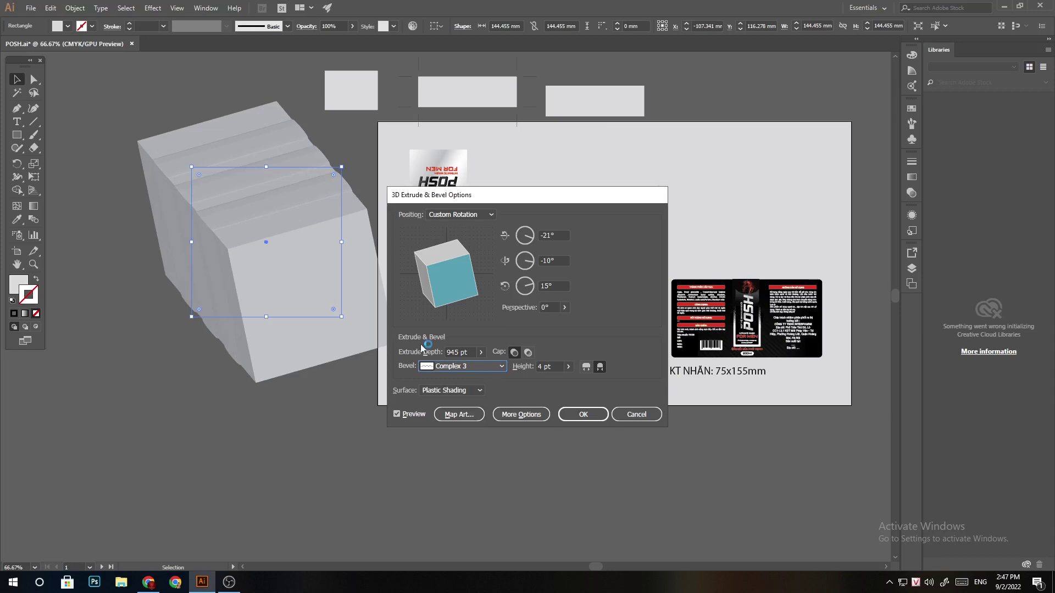
{"action": "left_click", "coordinate": [479, 390]}
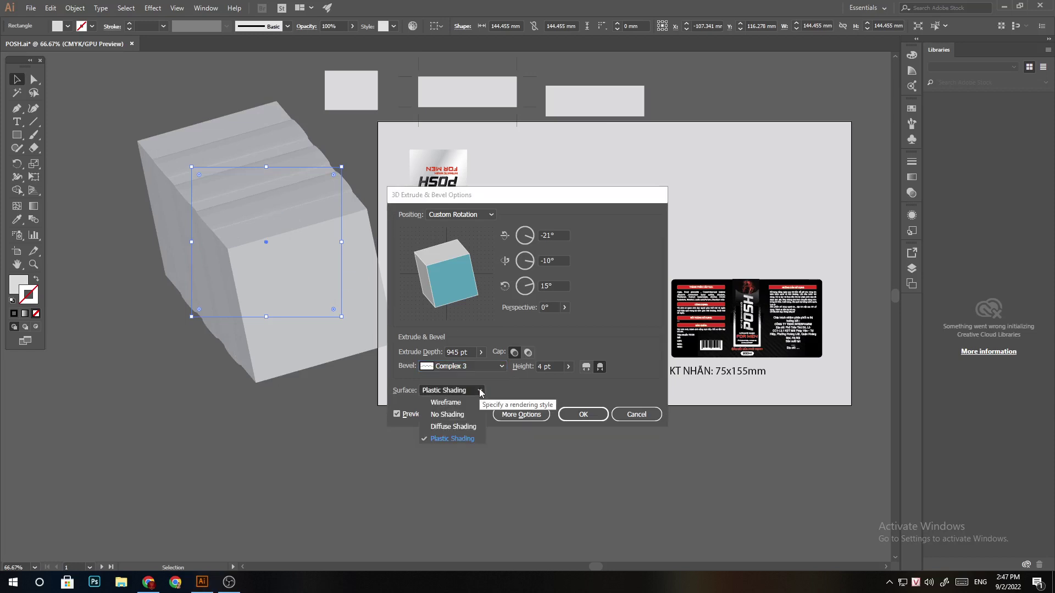
- Raise the bevel height, set the bevel inward with Plastic Shading, apply, then delete the box
{"action": "left_click", "coordinate": [569, 366]}
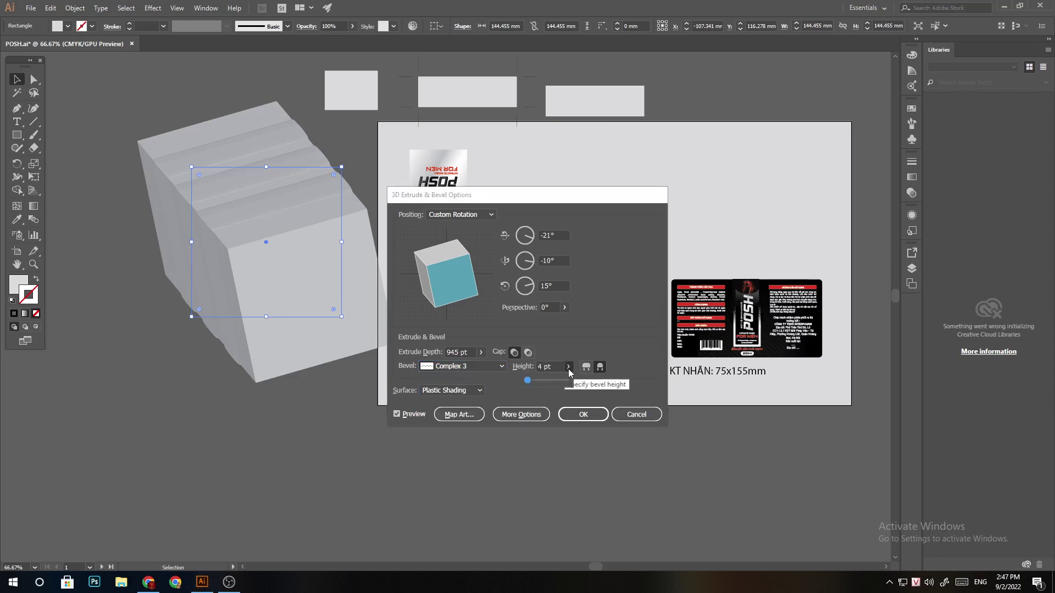
{"action": "left_click_drag", "start_coordinate": [526, 380], "coordinate": [542, 386]}
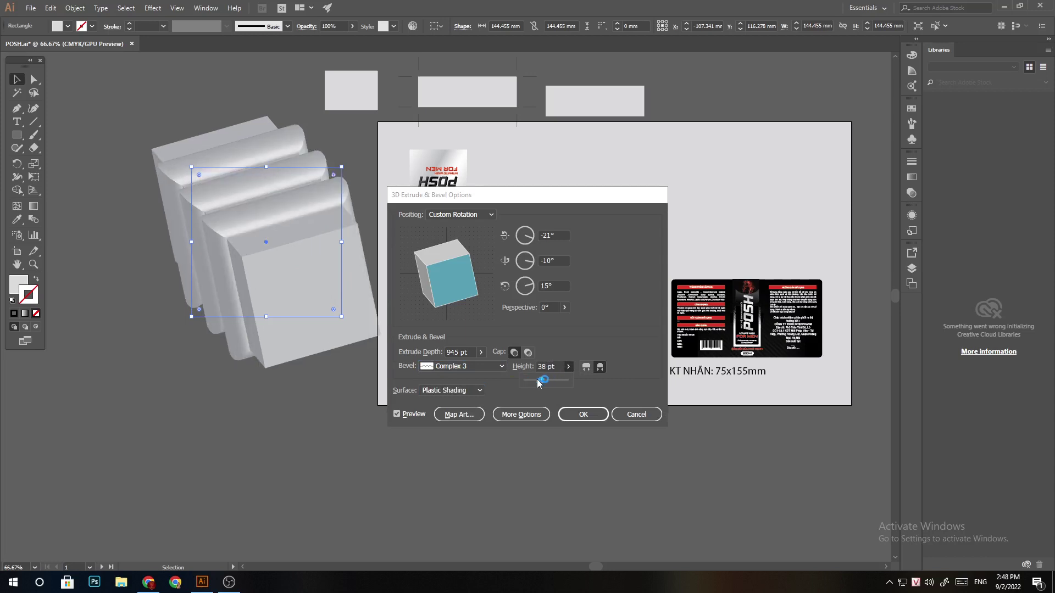
{"action": "left_click_drag", "start_coordinate": [559, 386], "coordinate": [552, 386]}
{"action": "left_click", "coordinate": [586, 367]}
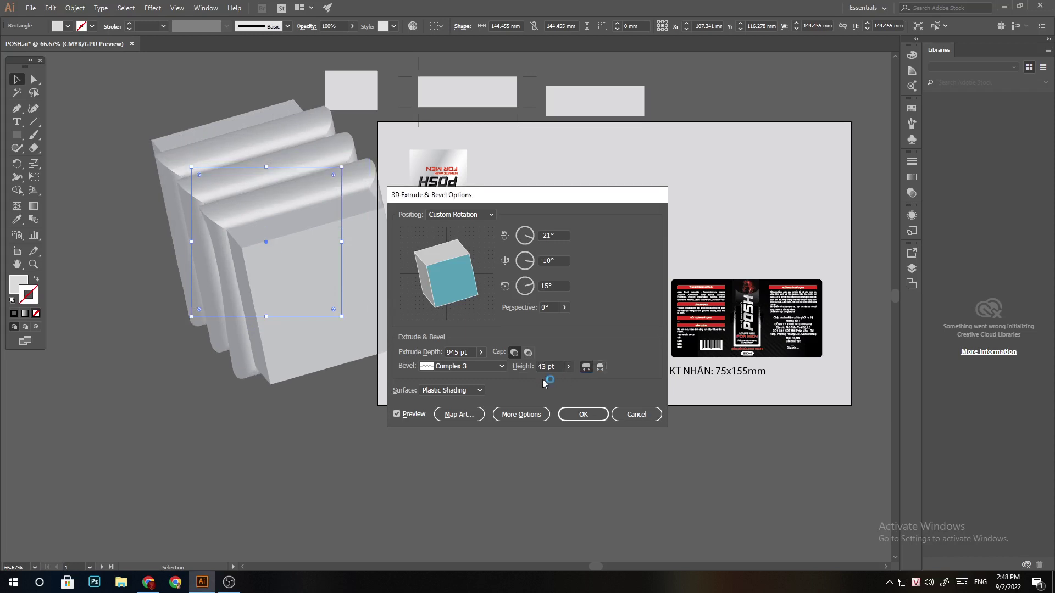
{"action": "left_click", "coordinate": [600, 366]}
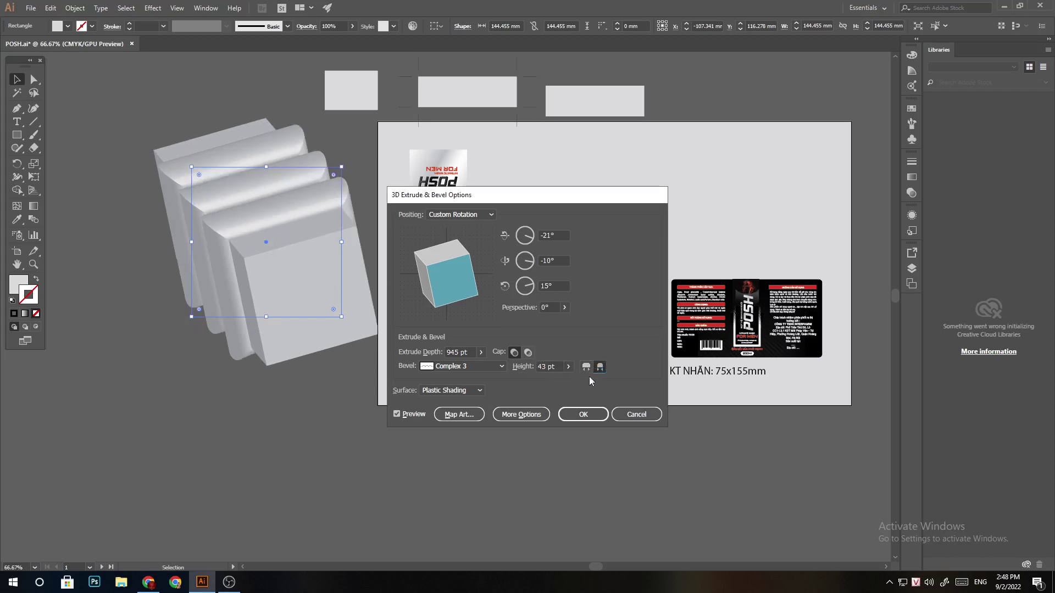
{"action": "left_click", "coordinate": [458, 390]}
{"action": "left_click", "coordinate": [454, 440]}
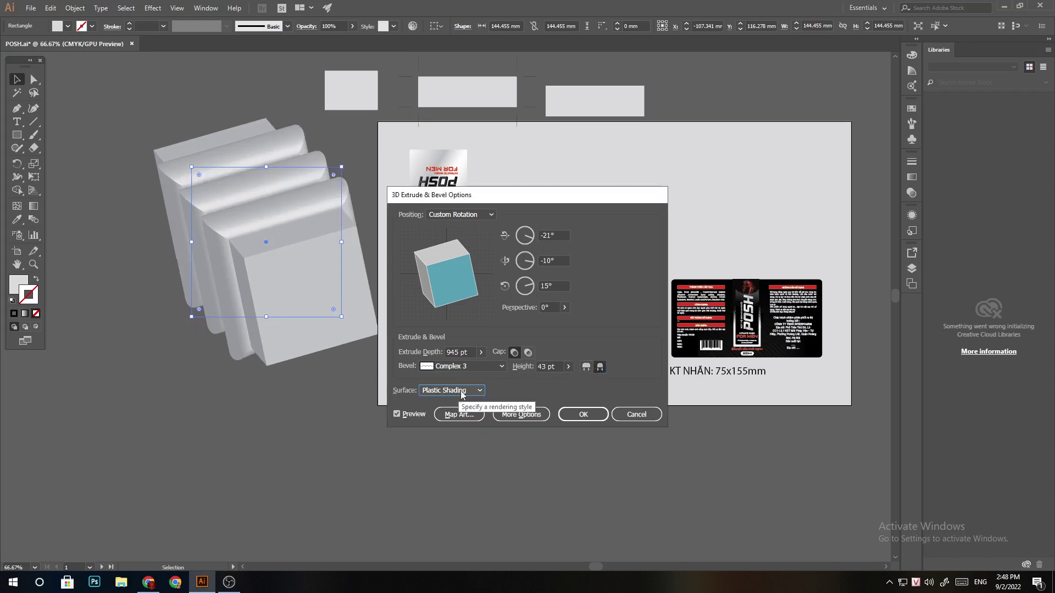
{"action": "left_click", "coordinate": [601, 416]}
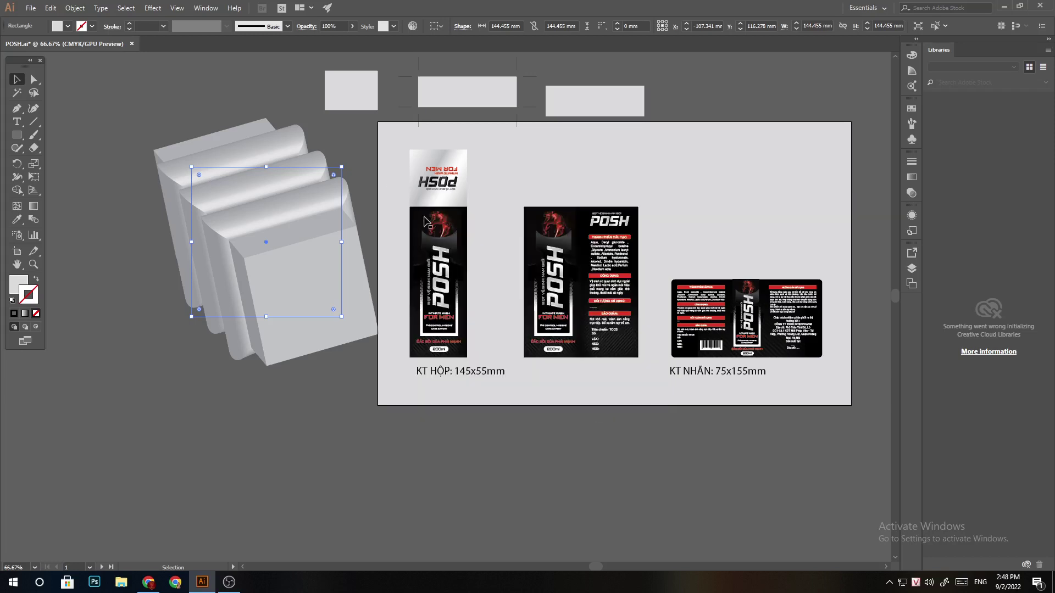
{"action": "key", "text": "Delete"}
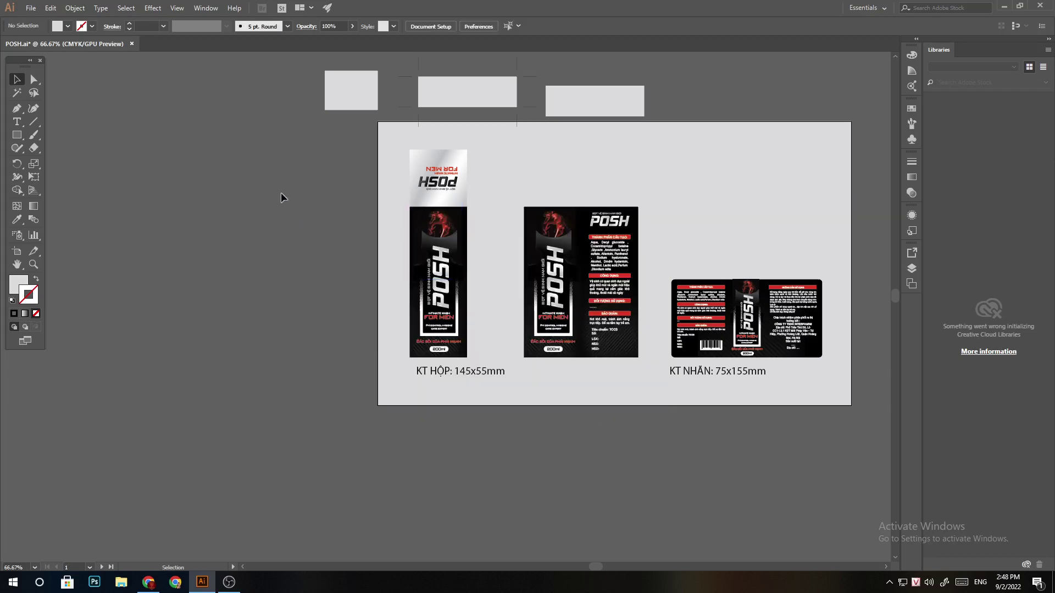
- Draw a new rectangle and preview a 3D Revolve on its right and left edges, then cancel
{"action": "left_click", "coordinate": [17, 134]}
{"action": "left_click_drag", "start_coordinate": [232, 135], "coordinate": [341, 257]}
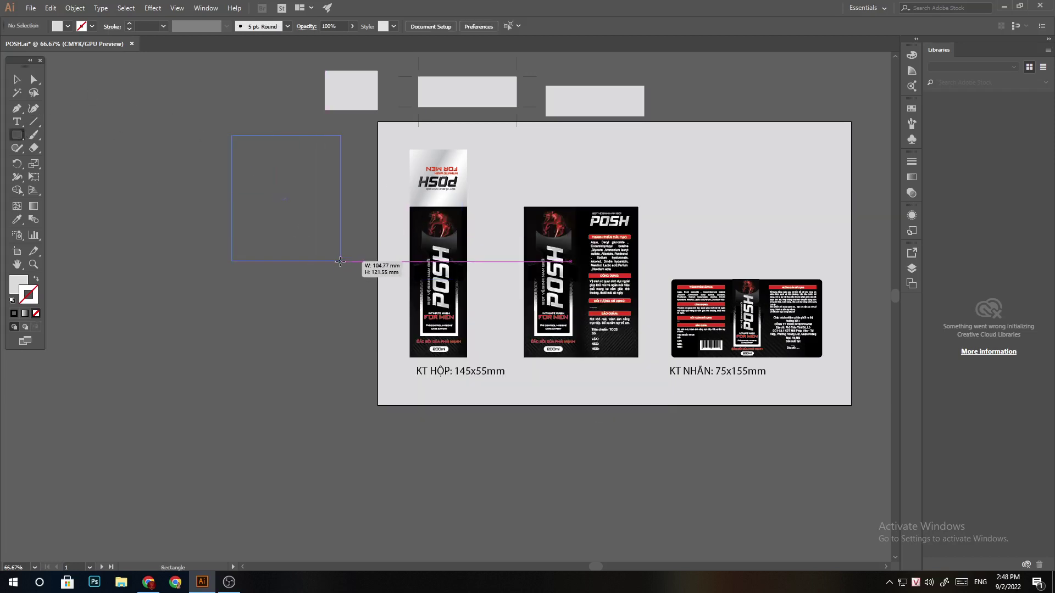
{"action": "left_click", "coordinate": [153, 8]}
{"action": "mouse_move", "coordinate": [183, 80]}
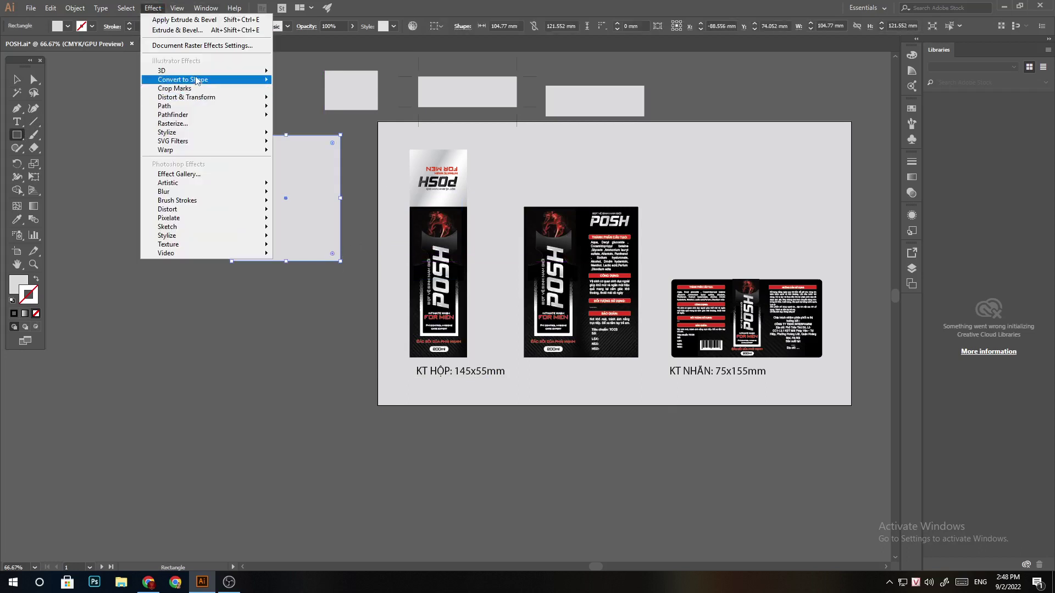
{"action": "left_click", "coordinate": [327, 93]}
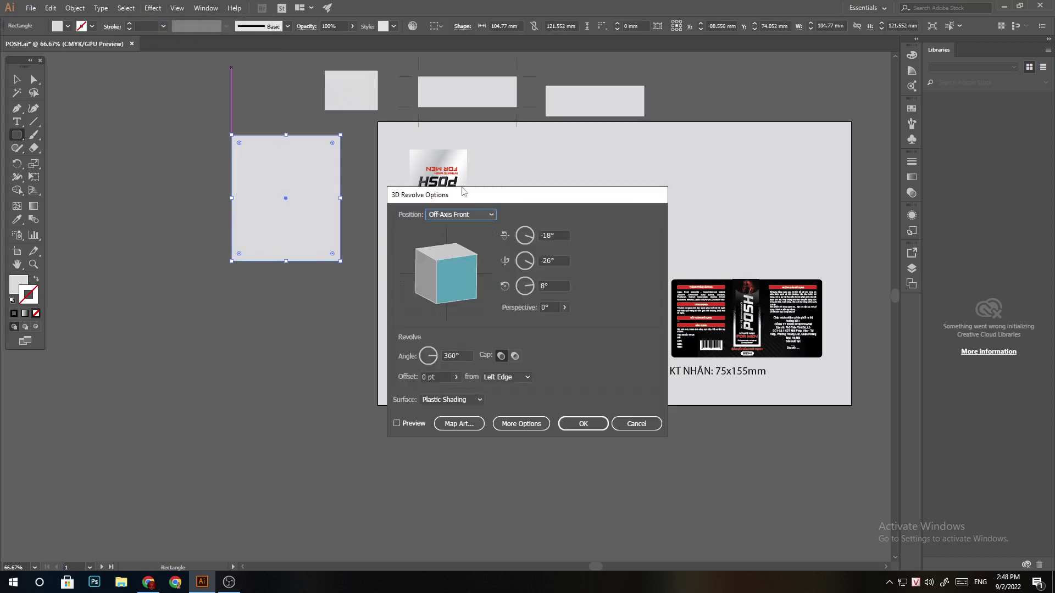
{"action": "left_click", "coordinate": [414, 423]}
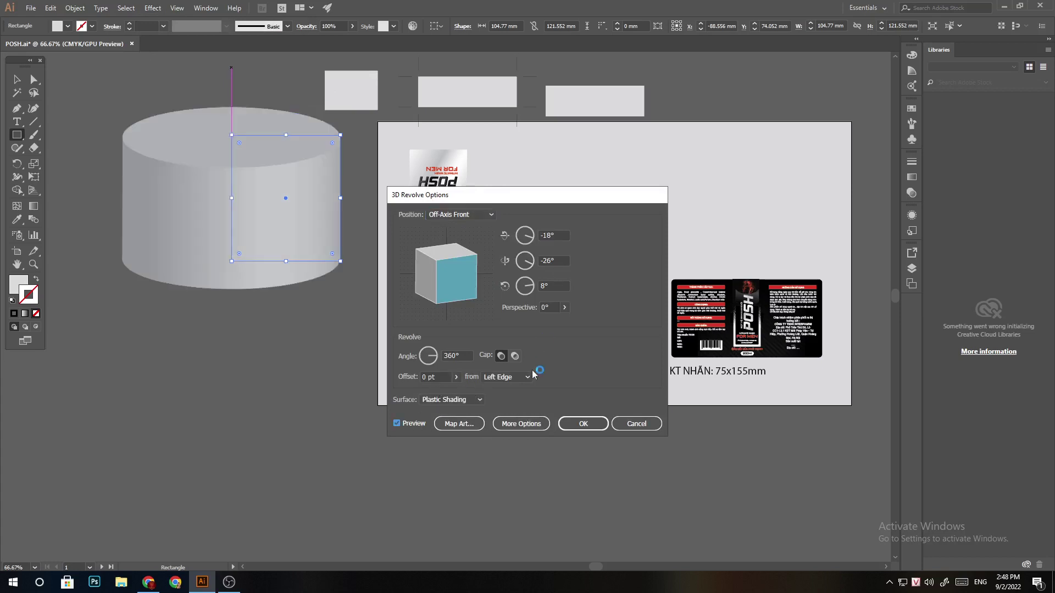
{"action": "left_click", "coordinate": [504, 378]}
{"action": "left_click", "coordinate": [510, 408]}
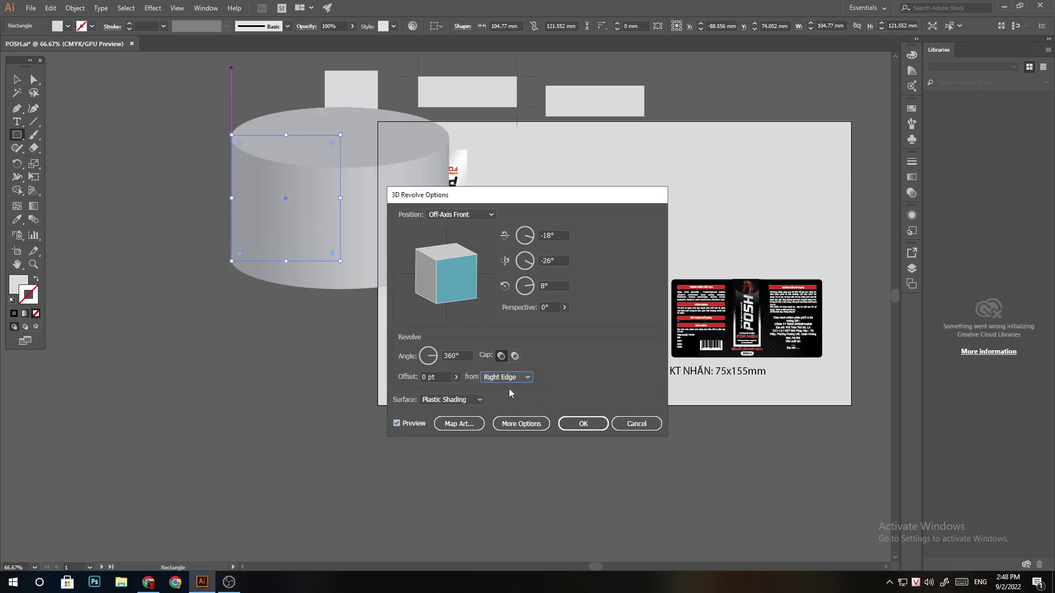
{"action": "left_click", "coordinate": [509, 378]}
{"action": "left_click", "coordinate": [623, 420]}
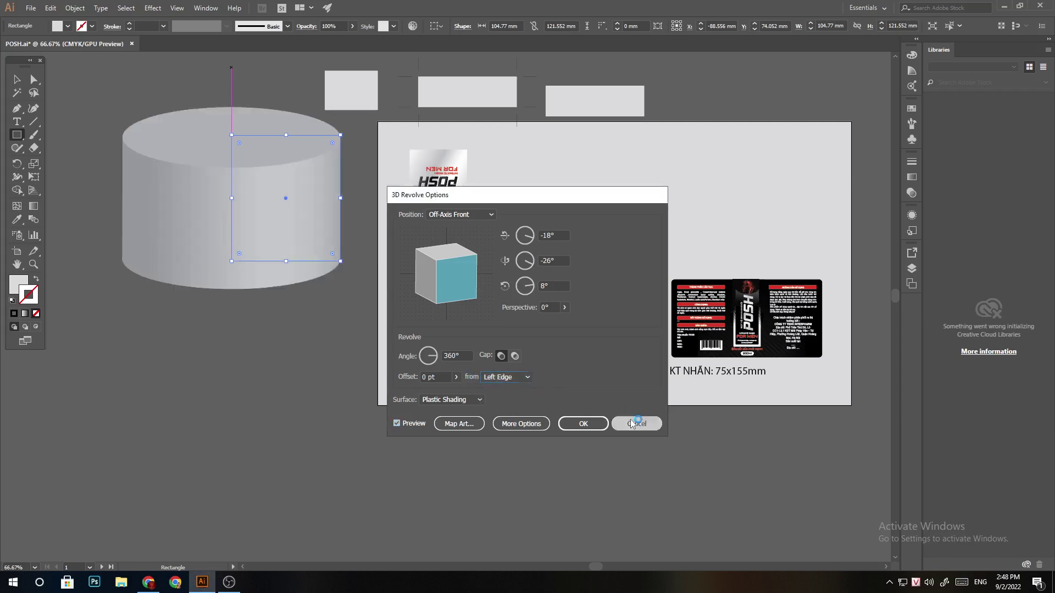
- Preview a 3D Rotate on the rectangle and cancel it
{"action": "left_click", "coordinate": [153, 8]}
{"action": "mouse_move", "coordinate": [162, 70]}
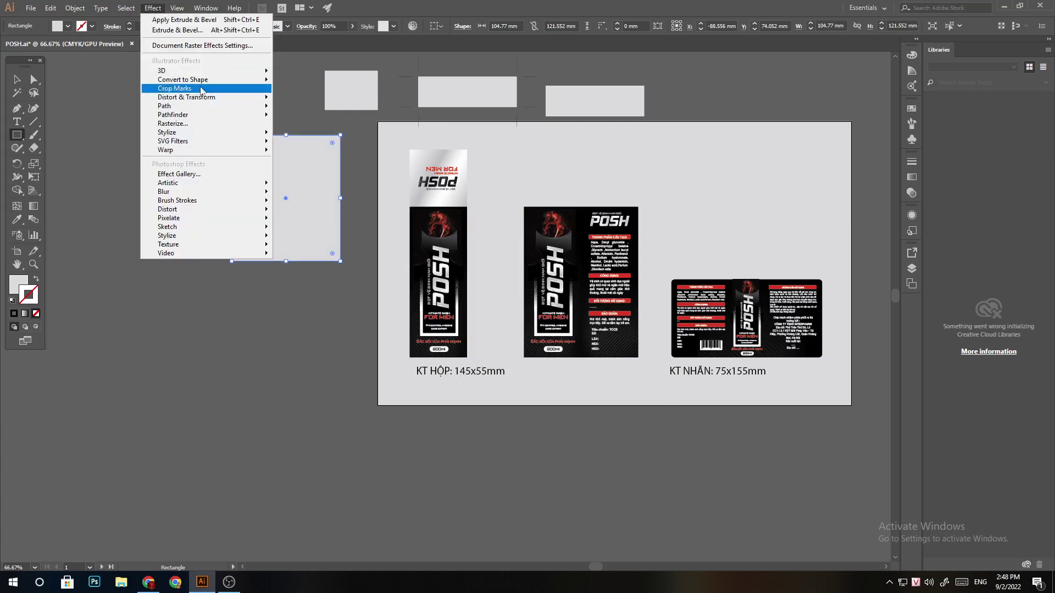
{"action": "left_click", "coordinate": [342, 98]}
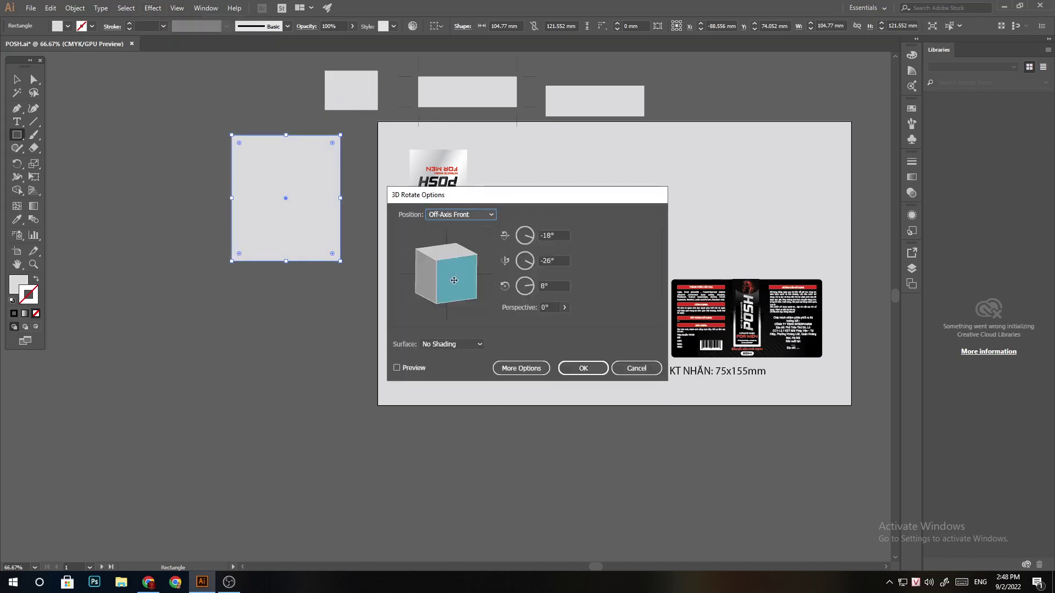
{"action": "left_click", "coordinate": [417, 369]}
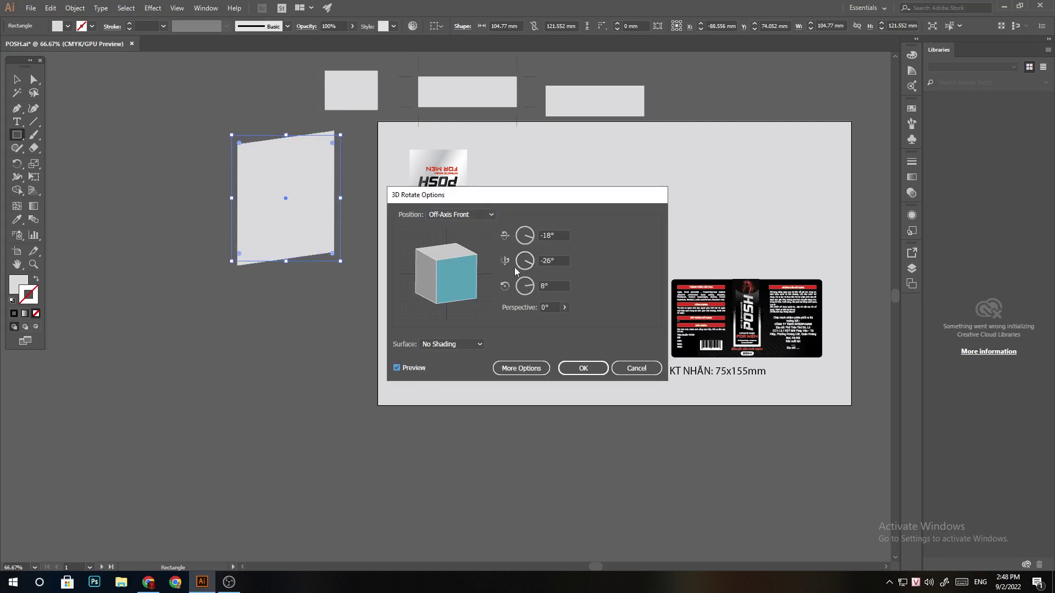
{"action": "left_click", "coordinate": [617, 373]}
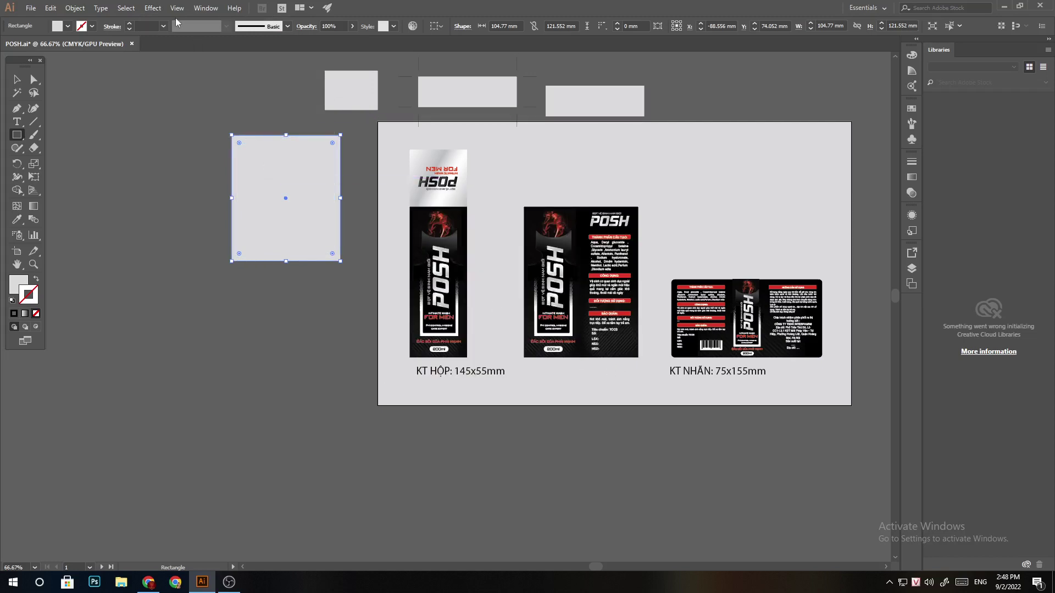
{"action": "left_click", "coordinate": [153, 8]}
{"action": "mouse_move", "coordinate": [183, 79]}
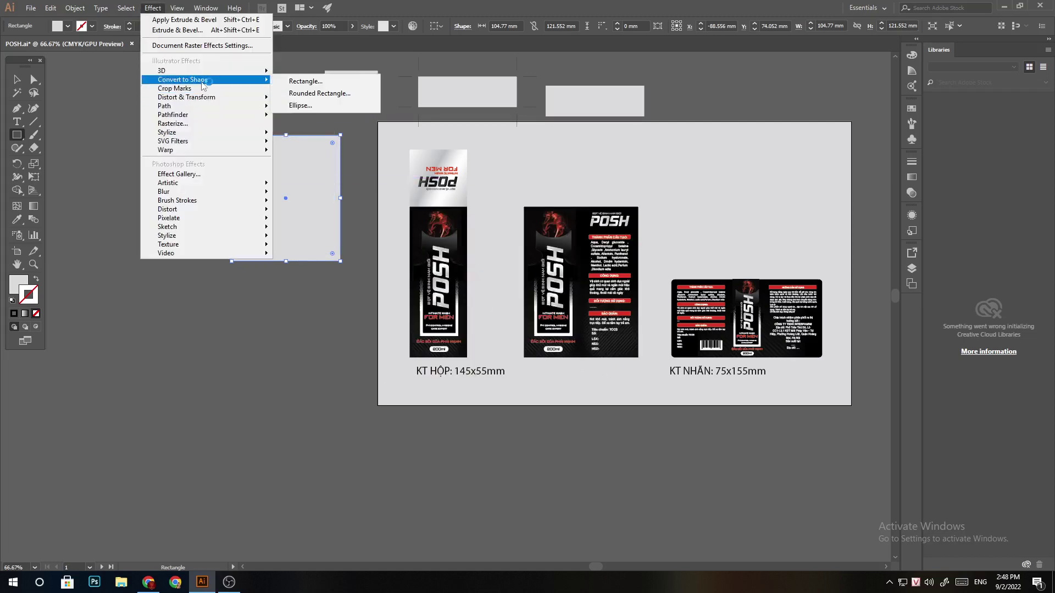
{"action": "left_click", "coordinate": [304, 82]}
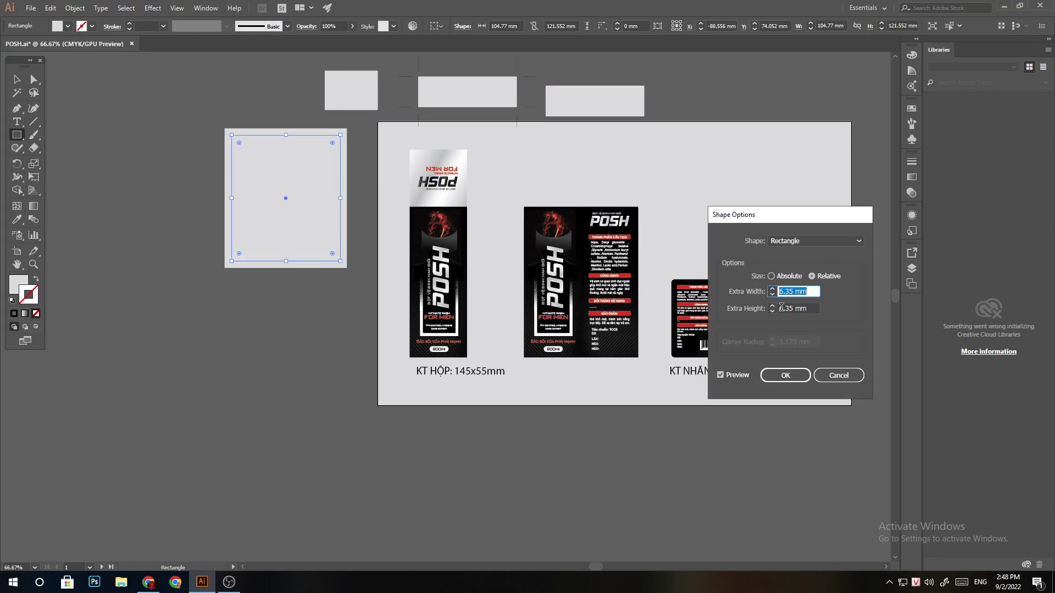
{"action": "left_click", "coordinate": [772, 275]}
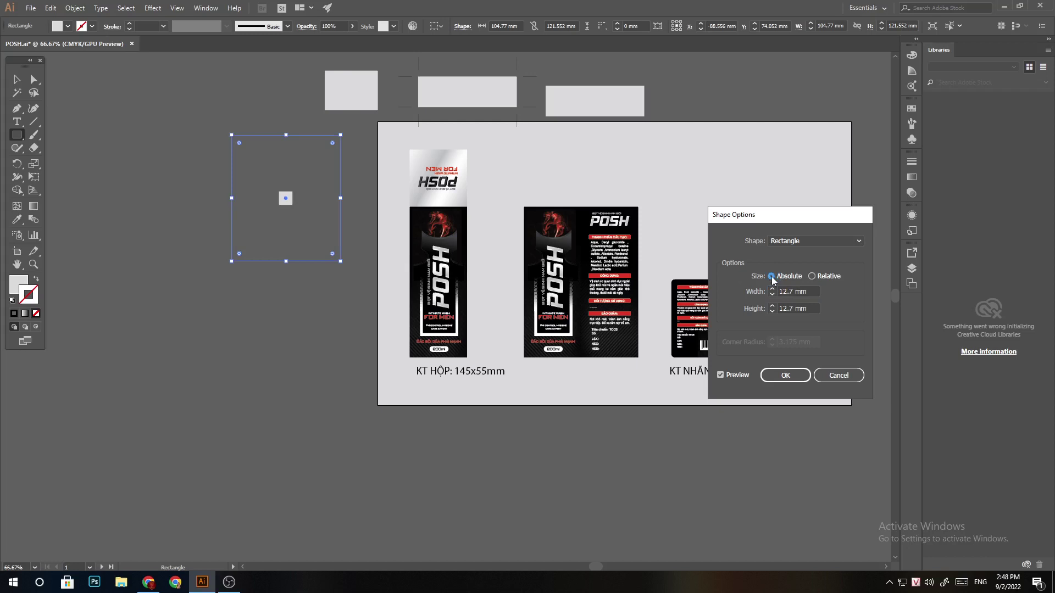
{"action": "left_click", "coordinate": [811, 277]}
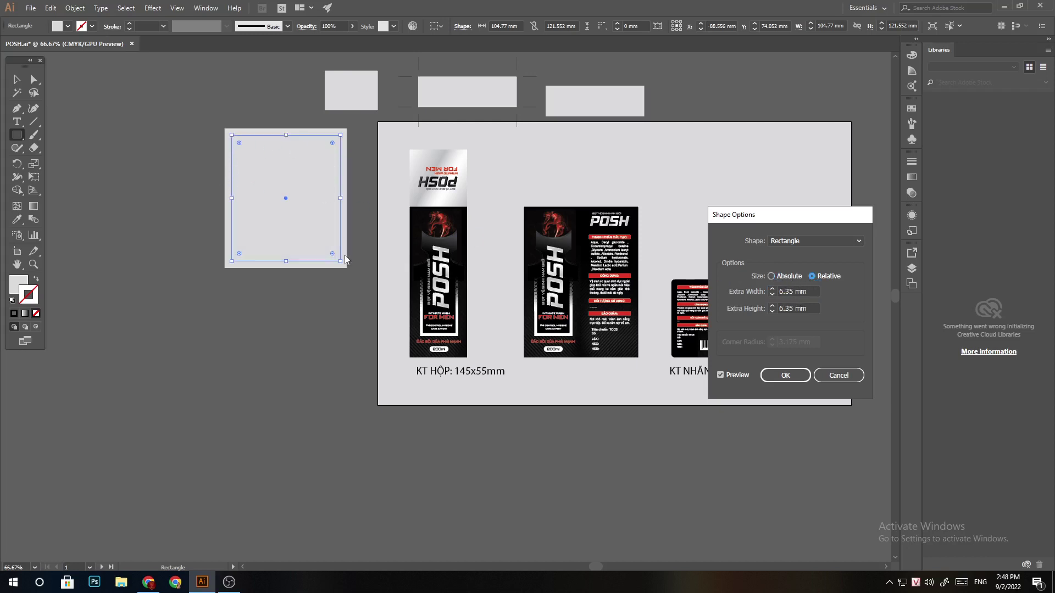
{"action": "left_click", "coordinate": [840, 241]}
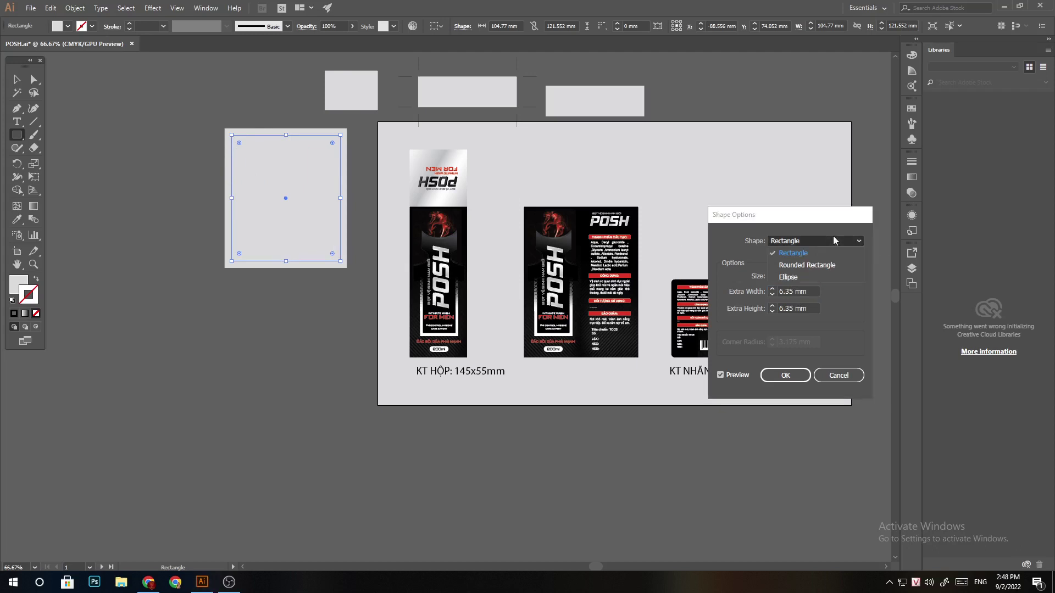
{"action": "left_click", "coordinate": [820, 266]}
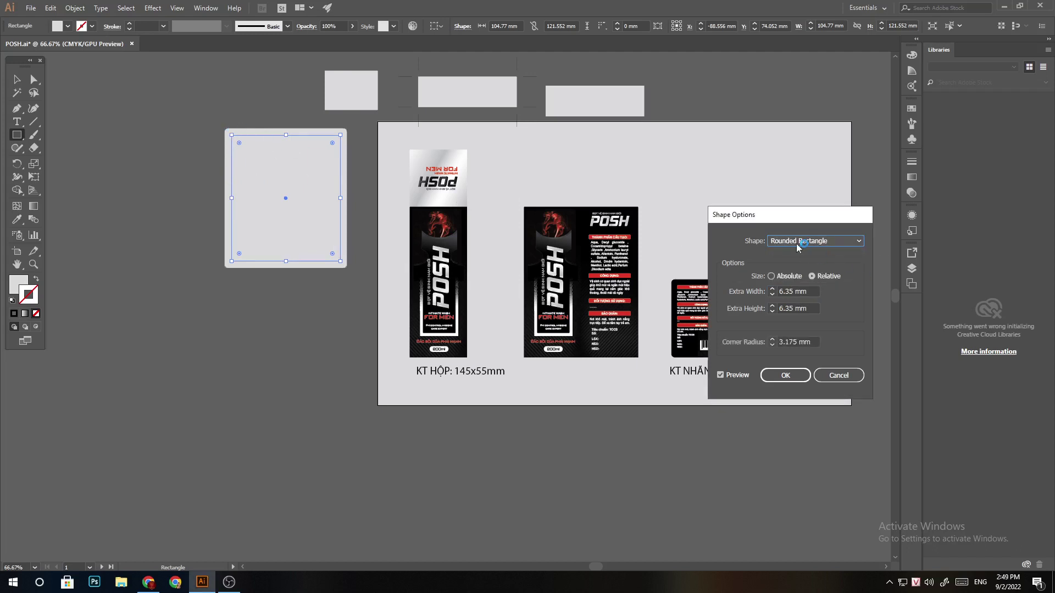
{"action": "left_click", "coordinate": [797, 242]}
{"action": "left_click", "coordinate": [802, 244]}
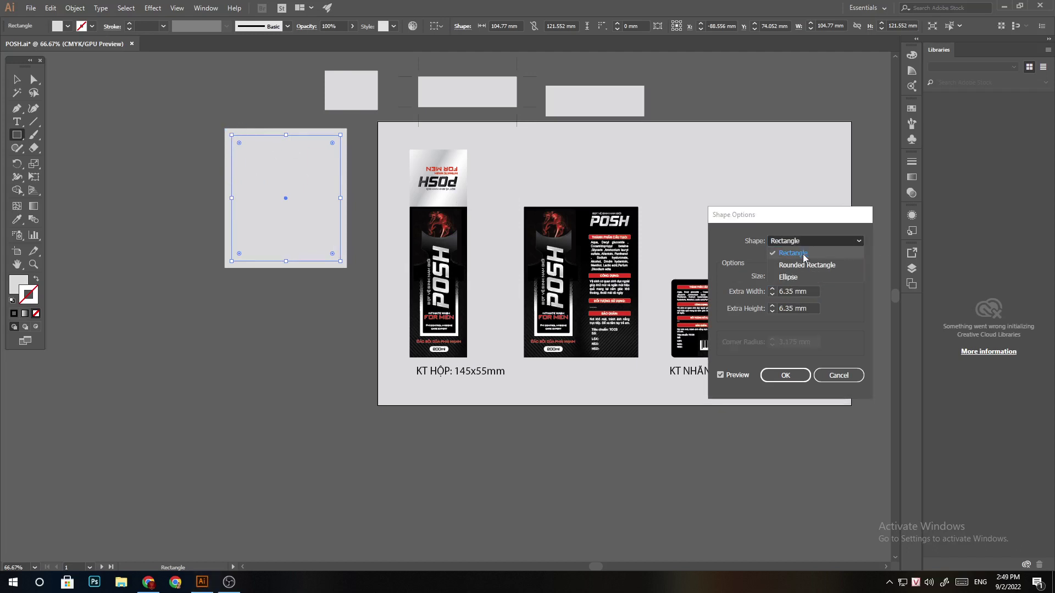
{"action": "left_click", "coordinate": [811, 268]}
{"action": "left_click", "coordinate": [792, 242]}
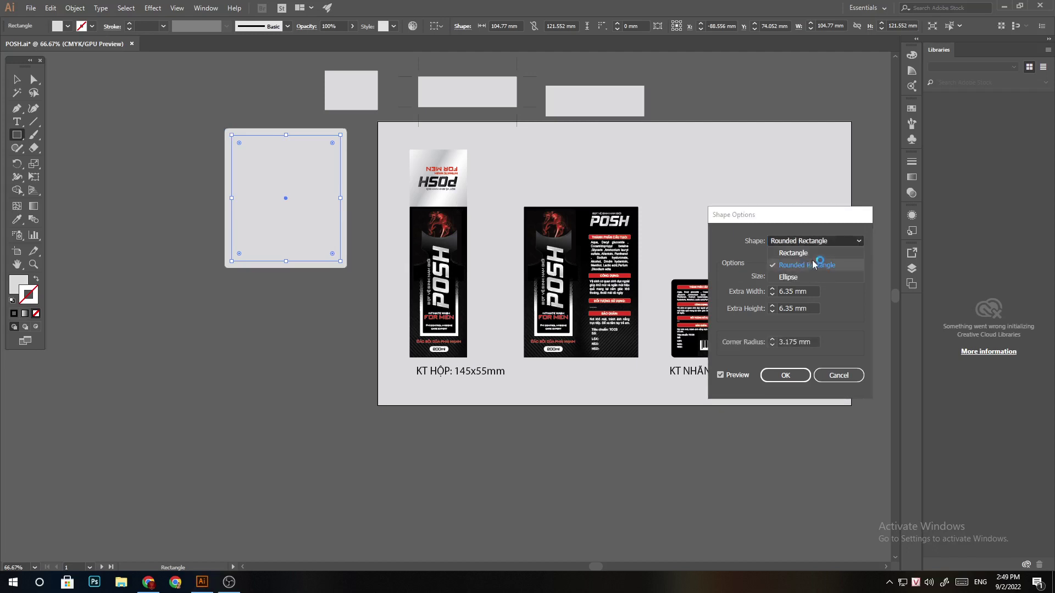
{"action": "left_click", "coordinate": [816, 275]}
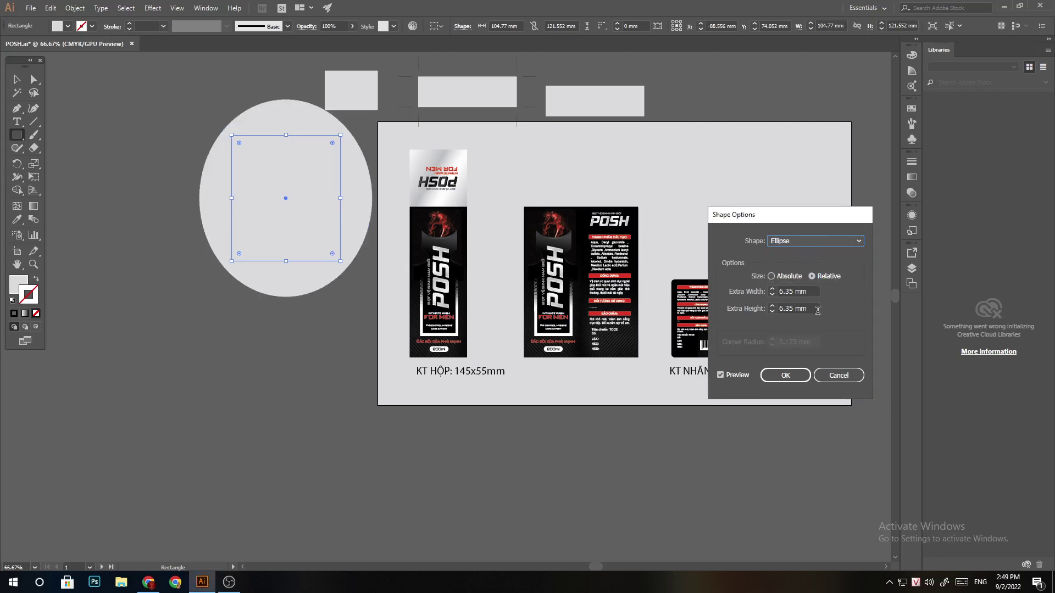
{"action": "left_click", "coordinate": [839, 375]}
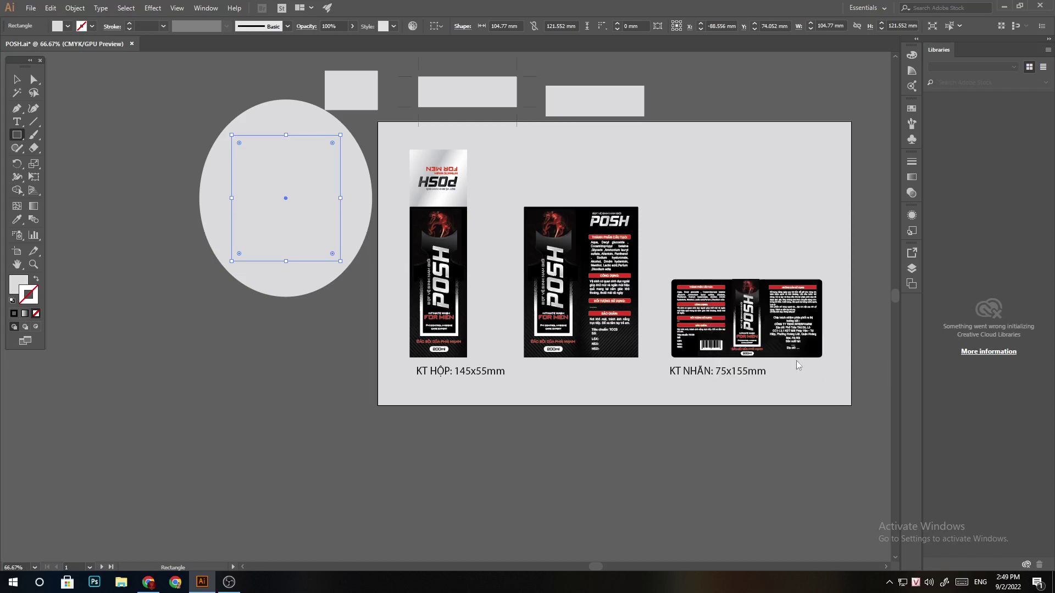
{"action": "left_click", "coordinate": [152, 8]}
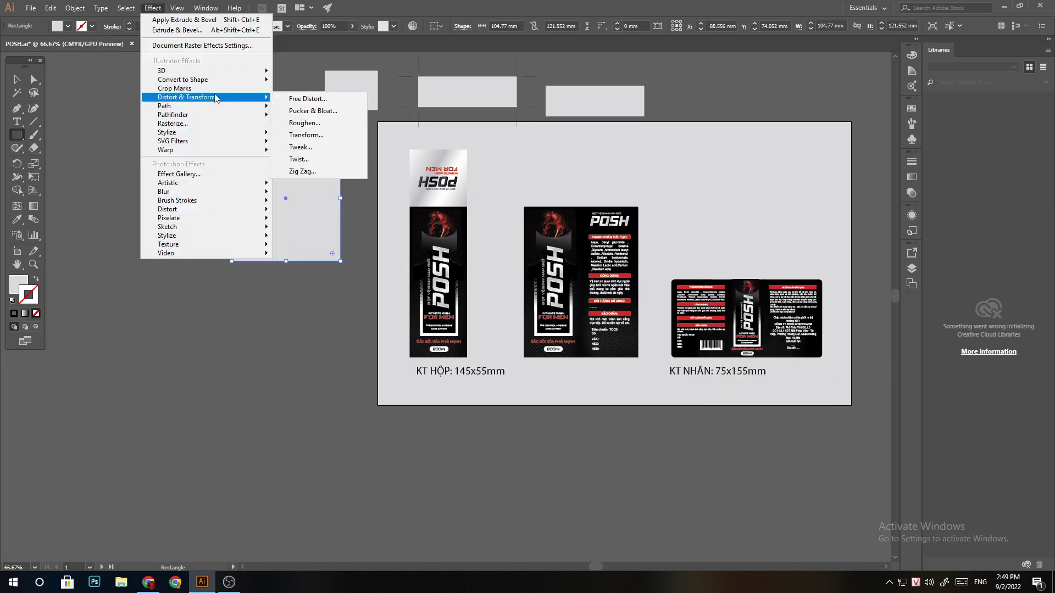
{"action": "mouse_move", "coordinate": [183, 80]}
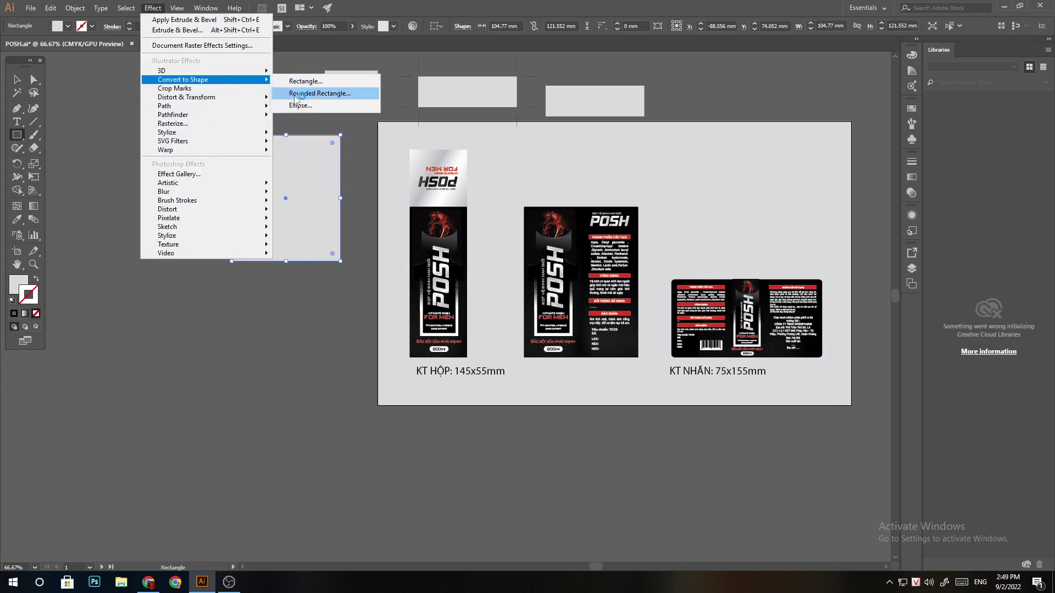
{"action": "key", "text": "Escape"}
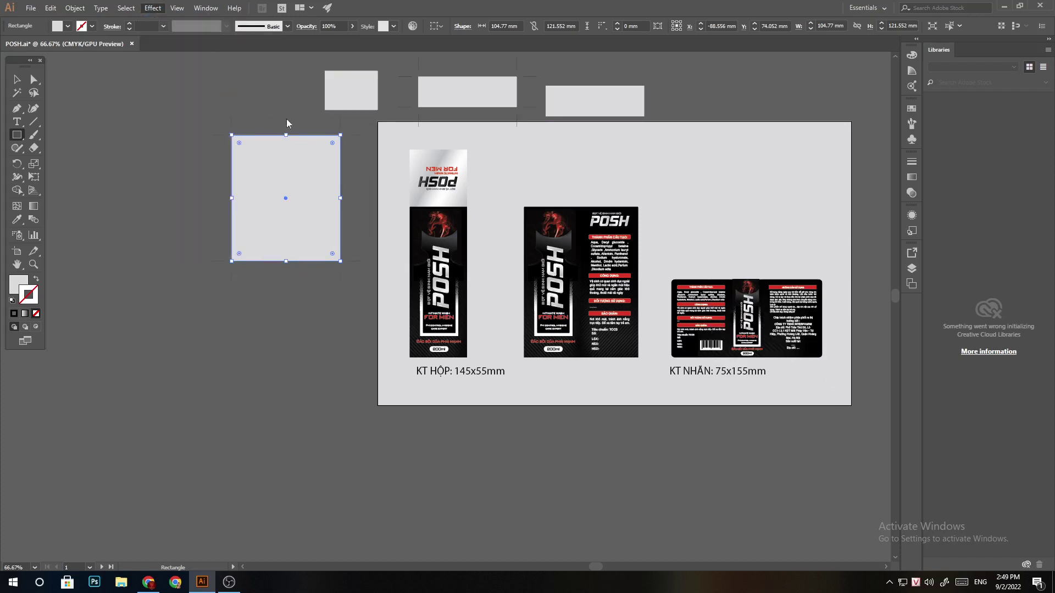
{"action": "scroll", "coordinate": [283, 129], "scroll_direction": "up", "scroll_amount": 2}
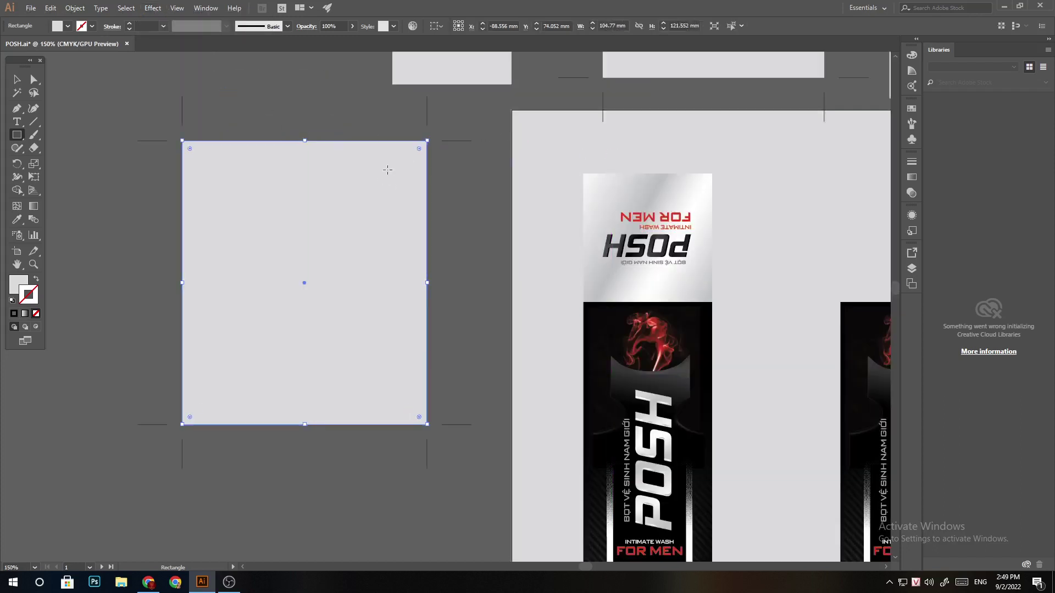
{"action": "scroll", "coordinate": [303, 210], "scroll_direction": "up", "scroll_amount": 1}
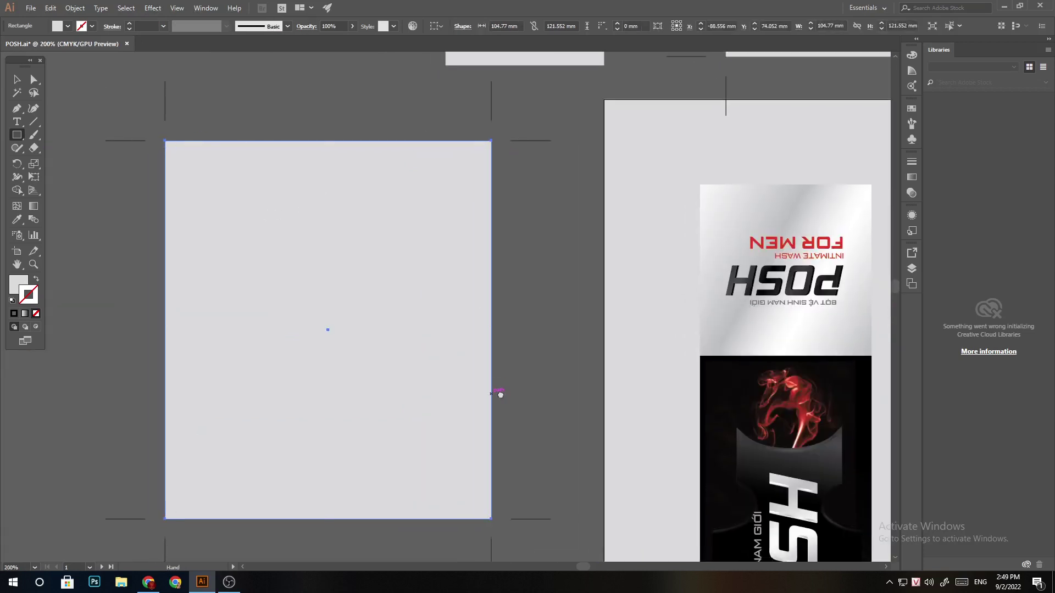
{"action": "scroll", "coordinate": [497, 393], "scroll_direction": "down", "scroll_amount": 3}
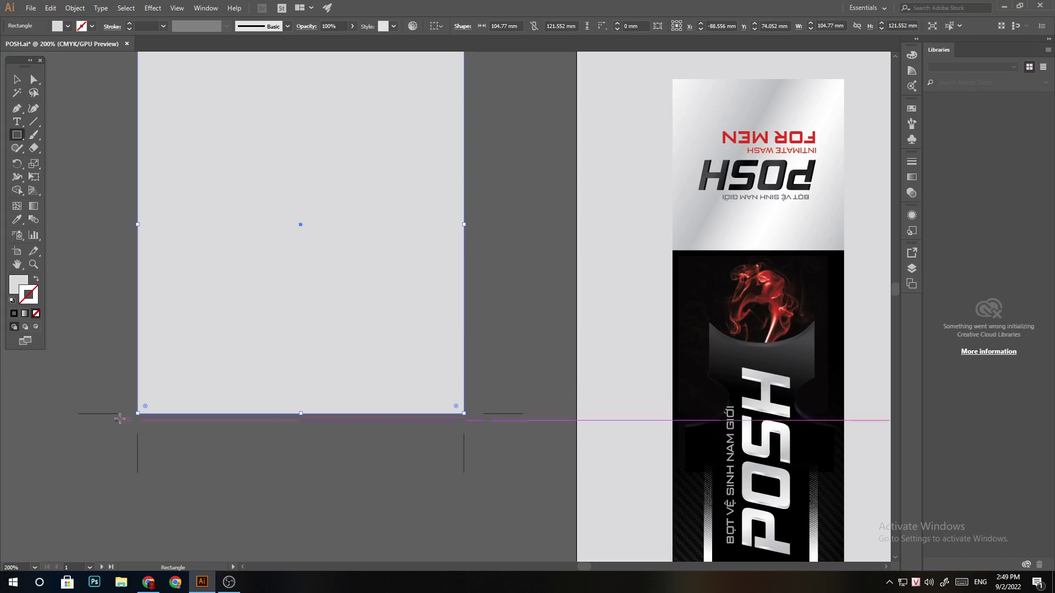
{"action": "scroll", "coordinate": [176, 414], "scroll_direction": "down", "scroll_amount": 1}
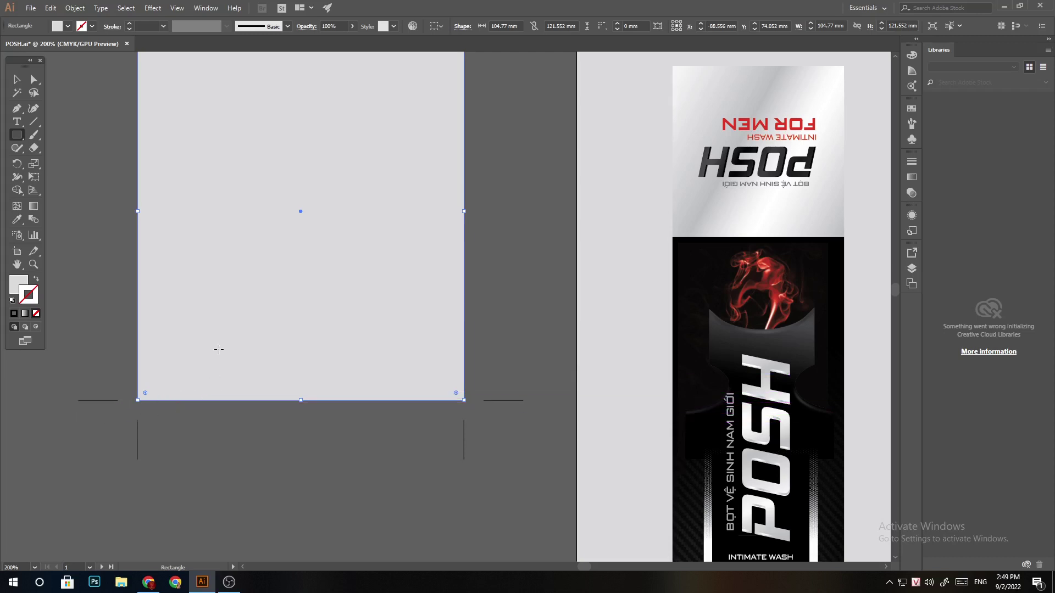
{"action": "scroll", "coordinate": [217, 348], "scroll_direction": "up", "scroll_amount": 2}
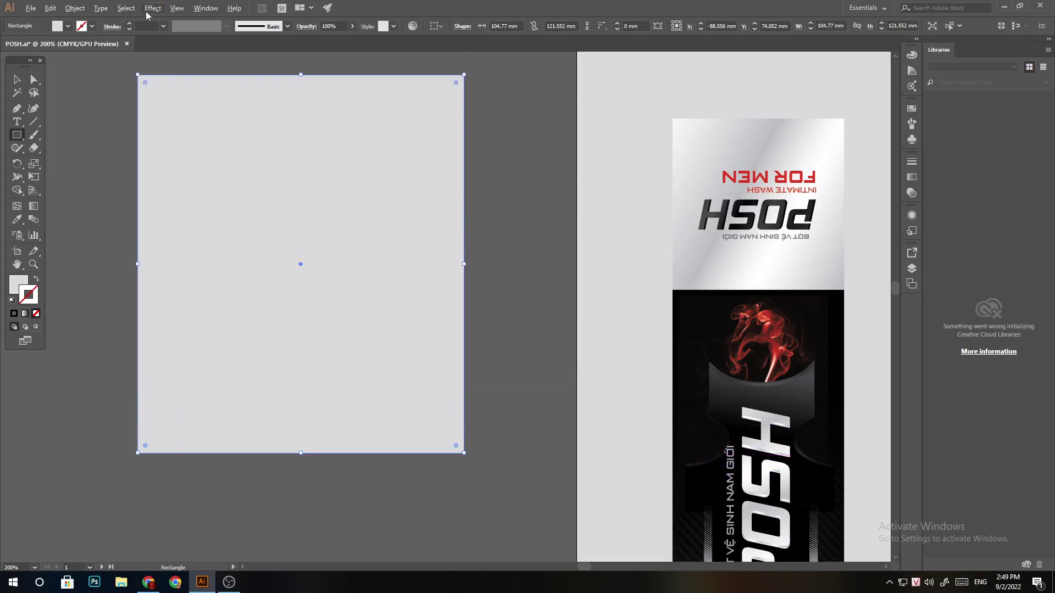
{"action": "left_click", "coordinate": [152, 7]}
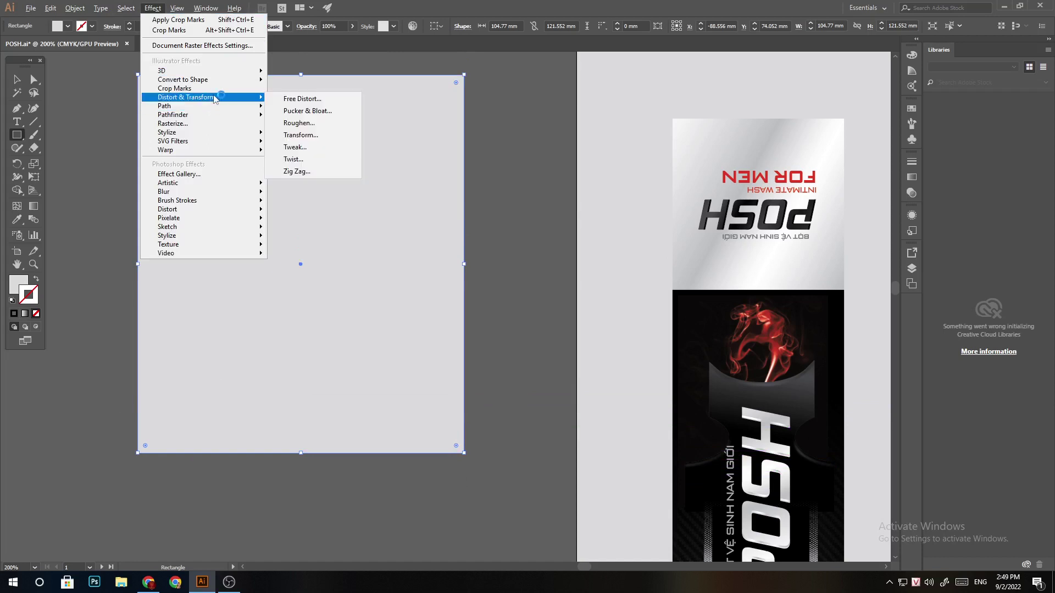
{"action": "mouse_move", "coordinate": [186, 98]}
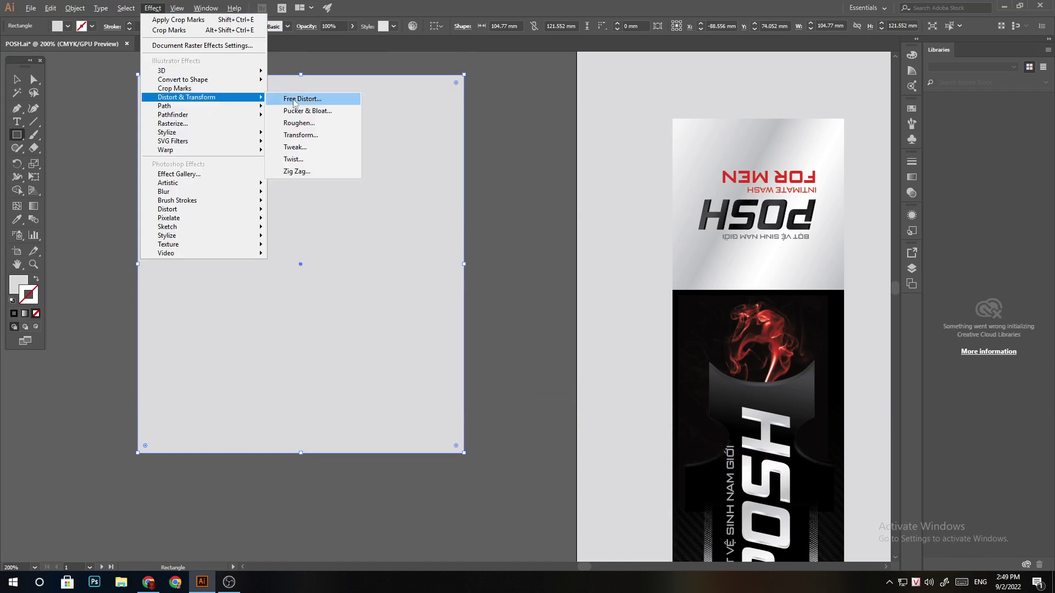
{"action": "left_click", "coordinate": [304, 99]}
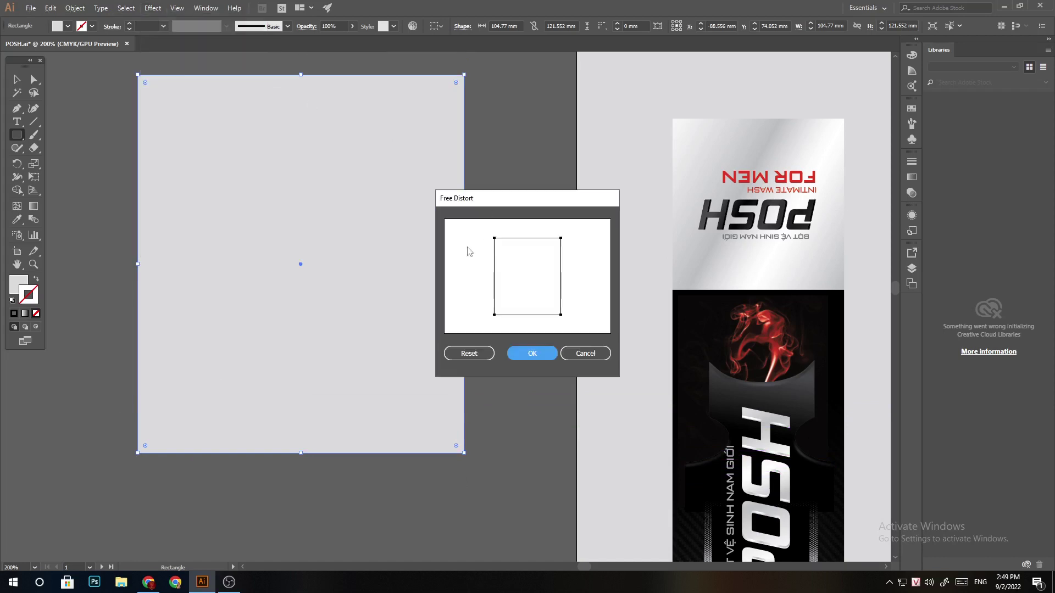
{"action": "left_click", "coordinate": [523, 355]}
{"action": "scroll", "coordinate": [255, 154], "scroll_direction": "down", "scroll_amount": 3}
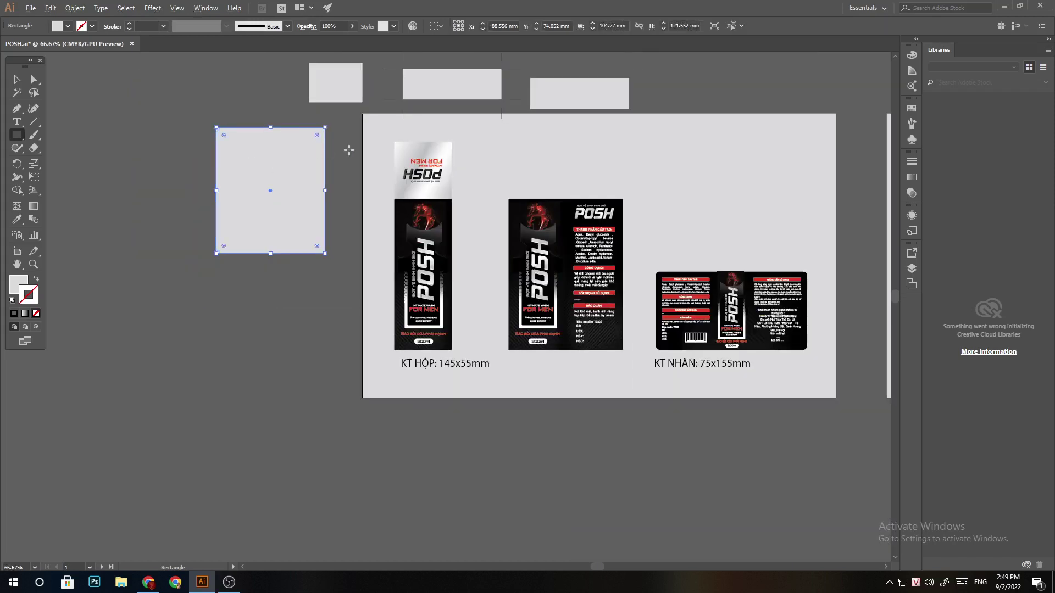
- Create a rectangle the same size as the square and move it to the far left
{"action": "left_click", "coordinate": [318, 133]}
{"action": "left_click", "coordinate": [500, 310]}
{"action": "left_click_drag", "start_coordinate": [271, 188], "coordinate": [404, 211]}
{"action": "key", "text": "v"}
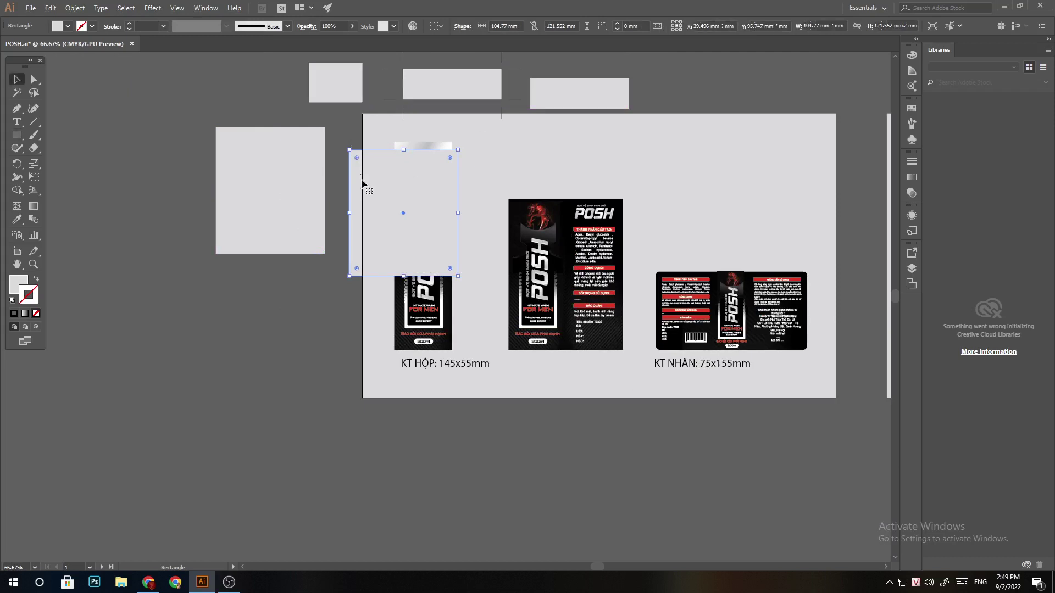
{"action": "left_click_drag", "start_coordinate": [353, 160], "coordinate": [87, 140]}
{"action": "left_click", "coordinate": [197, 98]}
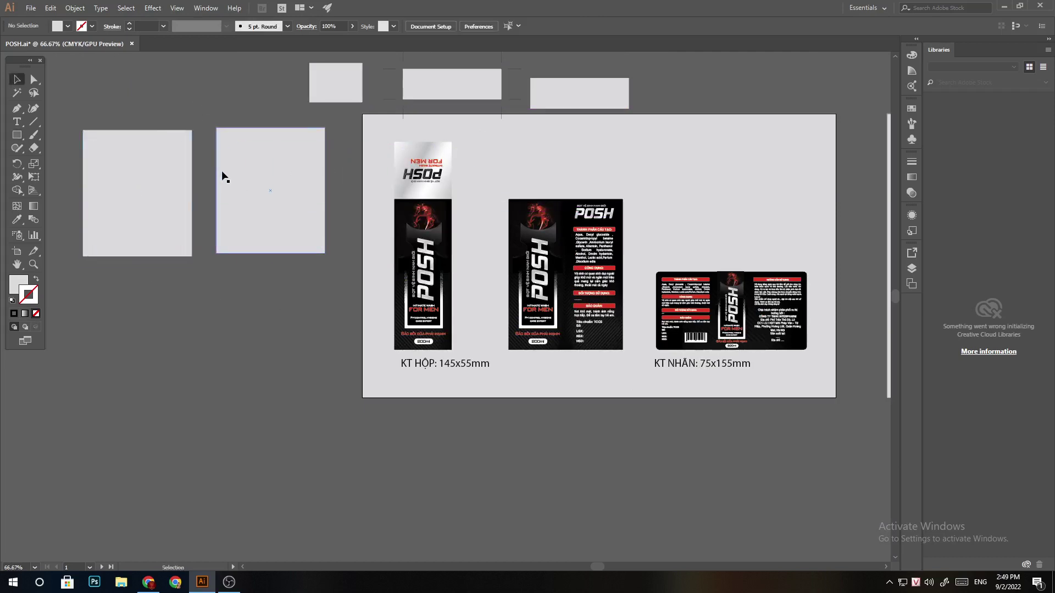
- Preview a four-petal Pucker & Bloat effect, cancel it, and bring up Roughen
{"action": "left_click", "coordinate": [147, 7]}
{"action": "mouse_move", "coordinate": [186, 97]}
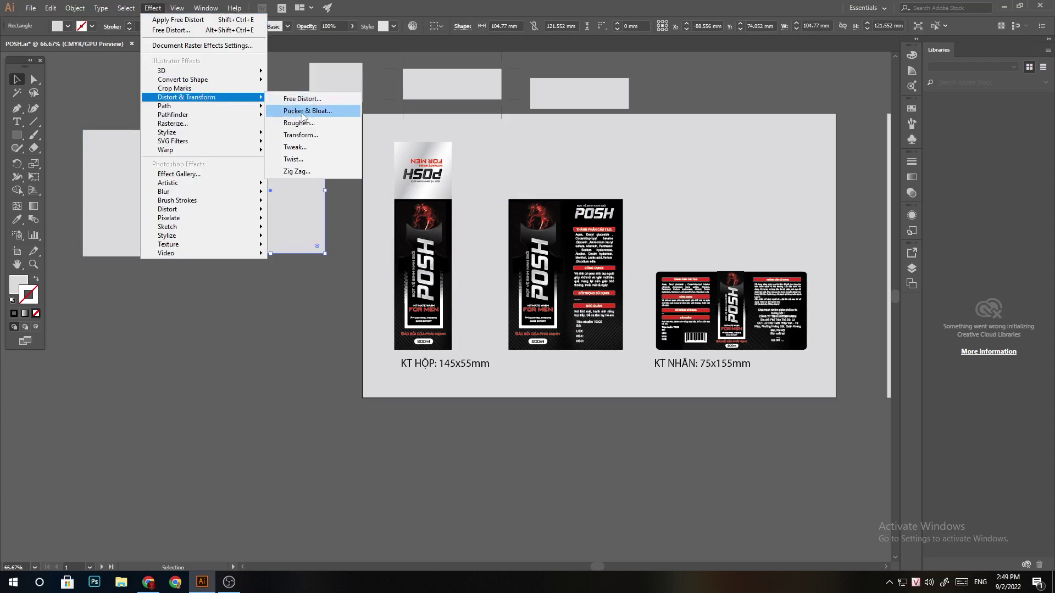
{"action": "left_click", "coordinate": [301, 111]}
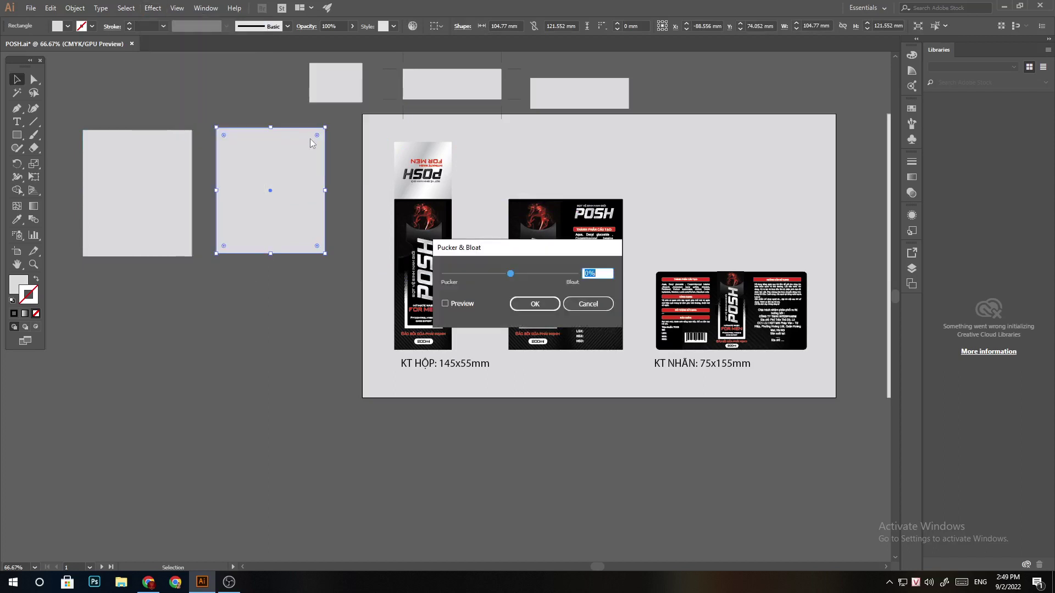
{"action": "left_click", "coordinate": [469, 306]}
{"action": "mouse_move", "coordinate": [510, 273]}
{"action": "left_mouse_down"}
{"action": "mouse_move", "coordinate": [551, 274]}
{"action": "mouse_move", "coordinate": [483, 277]}
{"action": "mouse_move", "coordinate": [522, 278]}
{"action": "left_mouse_up"}
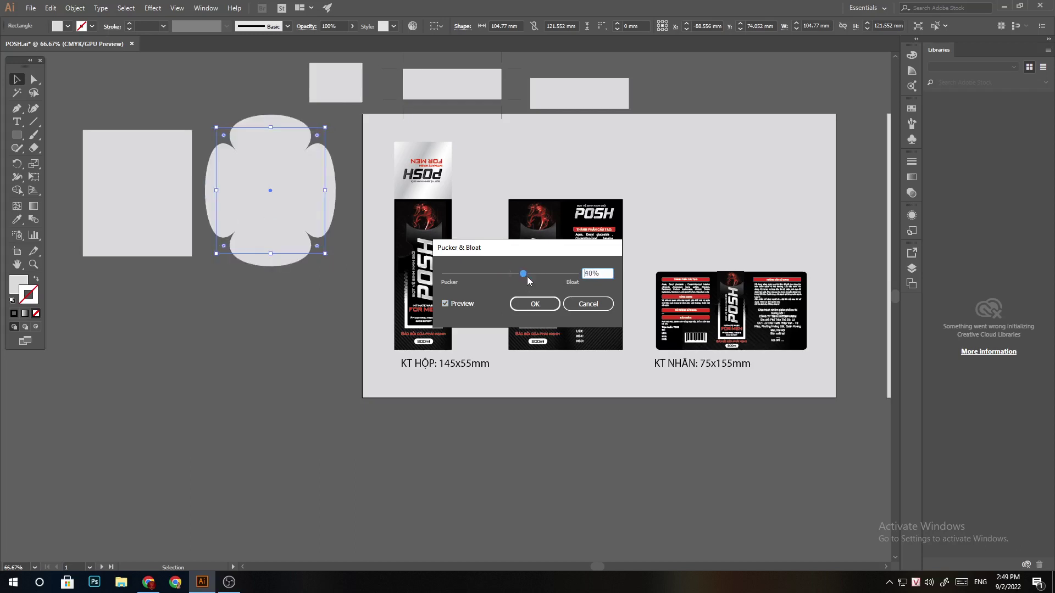
{"action": "left_click", "coordinate": [588, 304]}
{"action": "left_click", "coordinate": [153, 7]}
{"action": "mouse_move", "coordinate": [174, 115]}
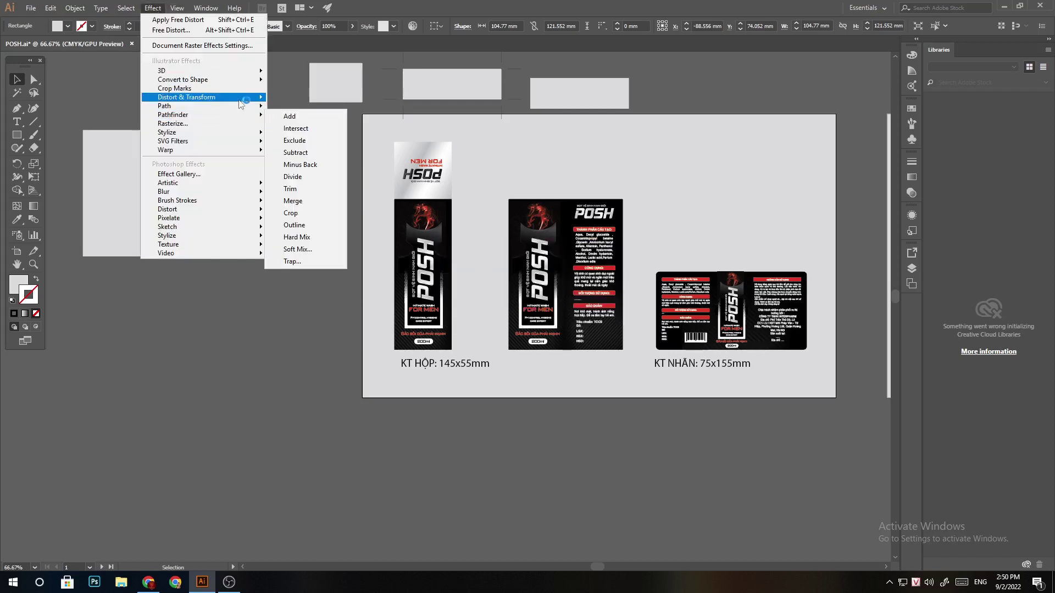
{"action": "mouse_move", "coordinate": [186, 98]}
{"action": "left_click", "coordinate": [296, 122]}
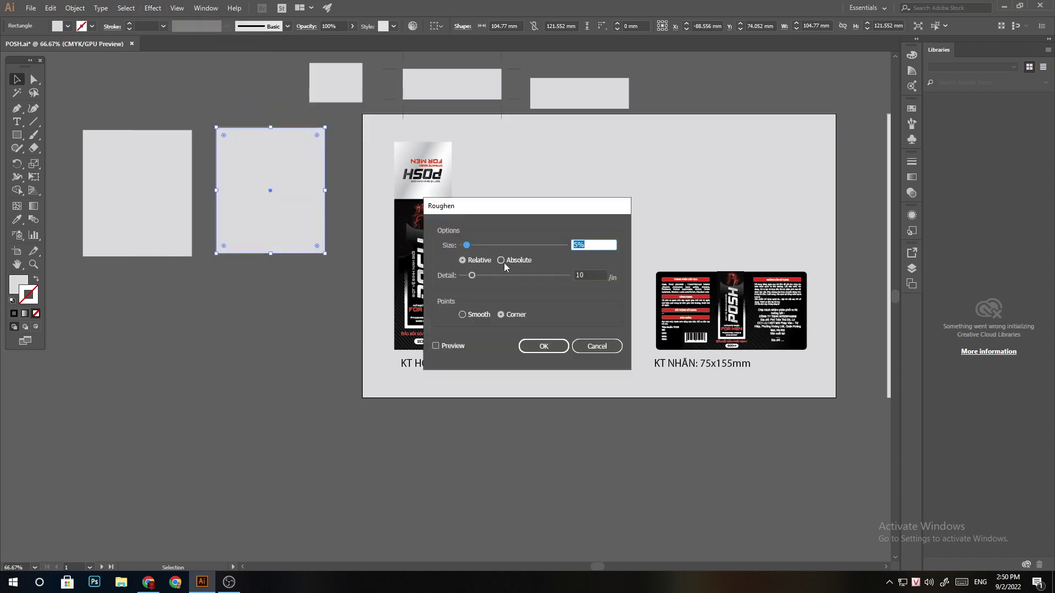
- Preview Roughen at 78% then 19% size, cancel it, and dismiss the Effect menu
{"action": "left_click", "coordinate": [449, 345]}
{"action": "left_click_drag", "start_coordinate": [467, 245], "coordinate": [543, 245]}
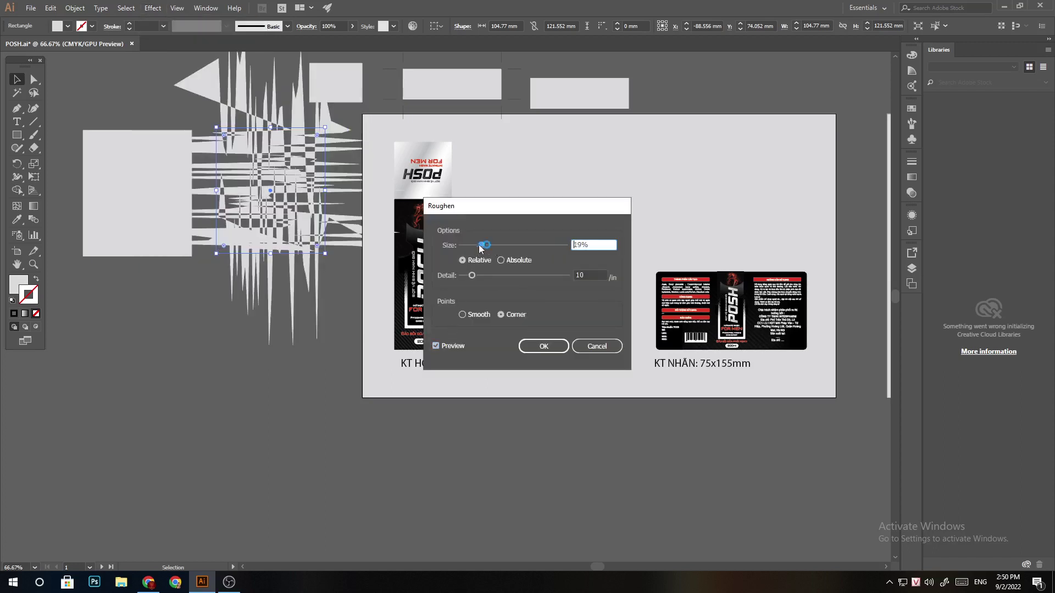
{"action": "left_click_drag", "start_coordinate": [480, 249], "coordinate": [481, 246]}
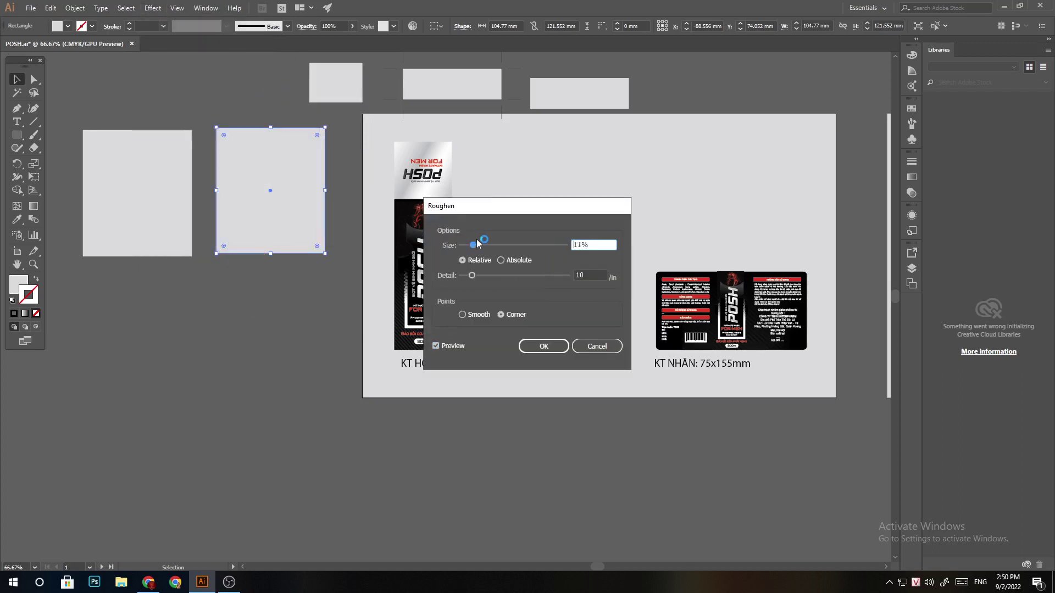
{"action": "left_click", "coordinate": [598, 348]}
{"action": "left_click", "coordinate": [153, 11]}
{"action": "mouse_move", "coordinate": [186, 106]}
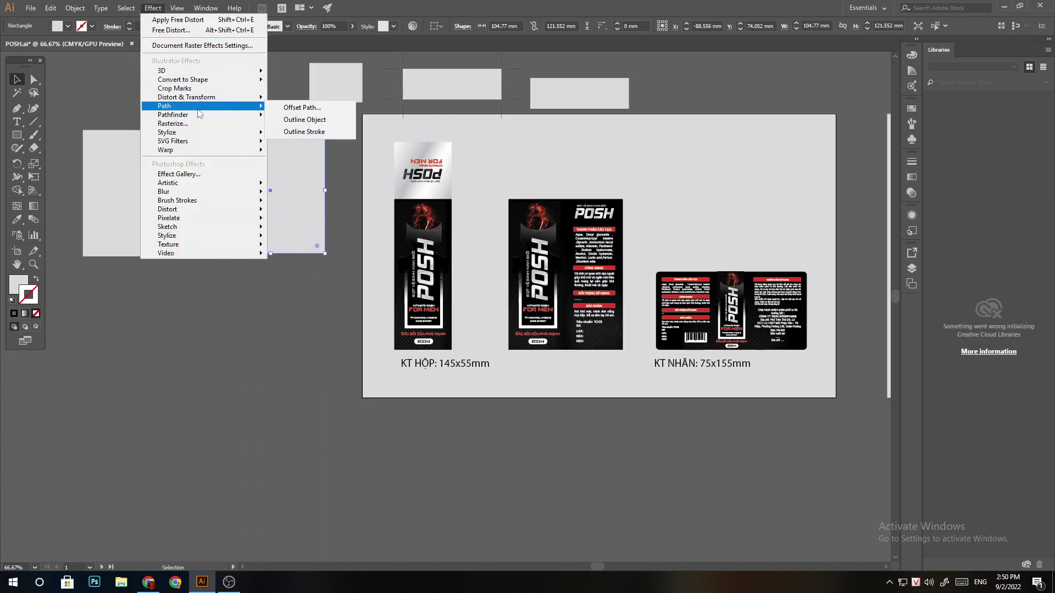
{"action": "left_click", "coordinate": [366, 294]}
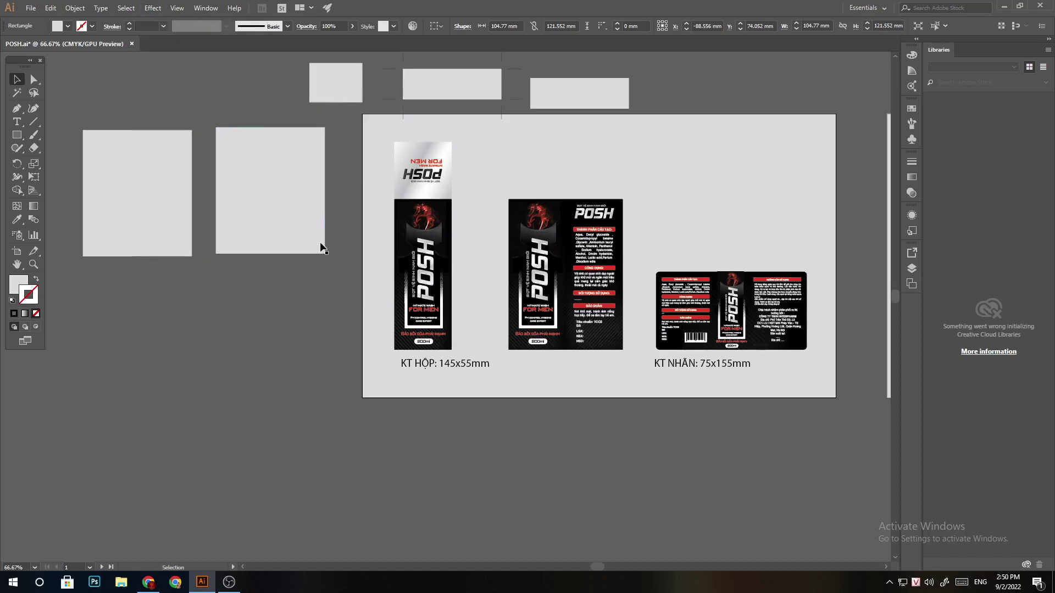
- Fill the selected rectangle with blue
{"action": "double_click", "coordinate": [18, 284]}
{"action": "left_click", "coordinate": [643, 220]}
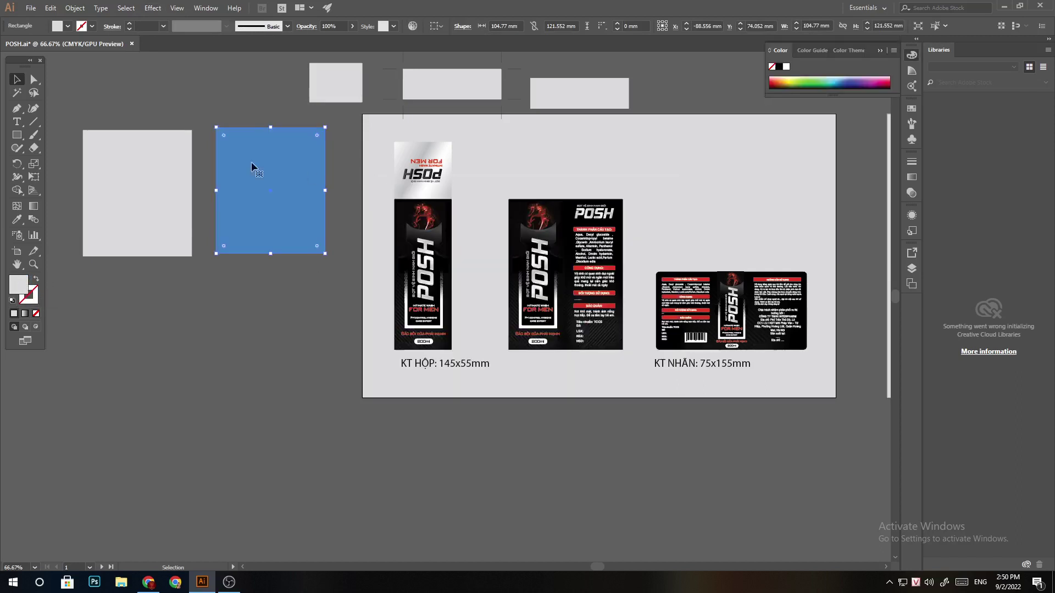
{"action": "left_click", "coordinate": [154, 12]}
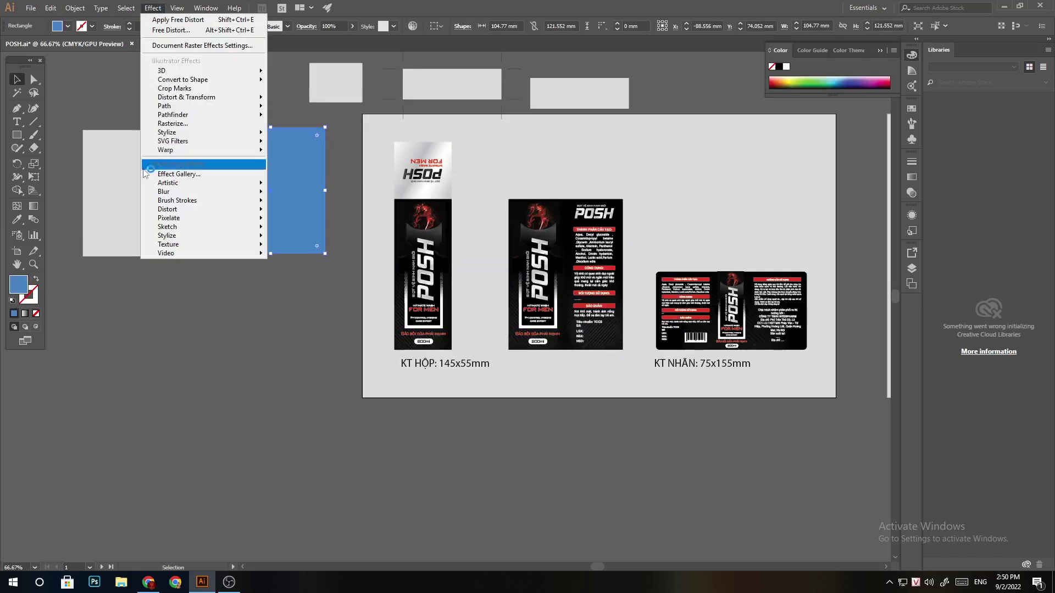
- Give the left rectangle a bright green fill, then select the blue rectangle
{"action": "left_click", "coordinate": [168, 161]}
{"action": "left_click", "coordinate": [888, 81]}
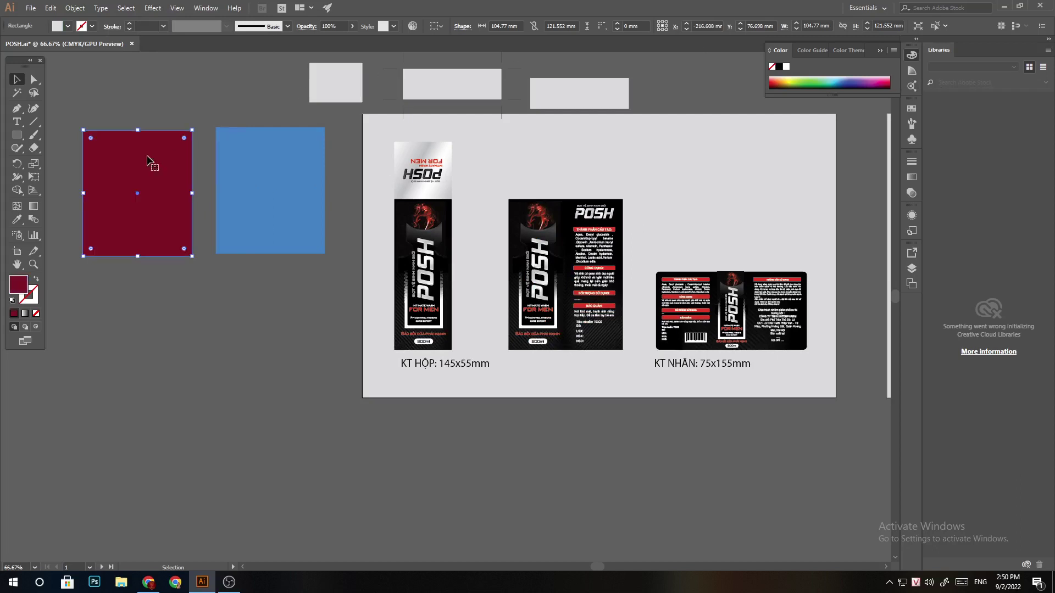
{"action": "left_click_drag", "start_coordinate": [203, 85], "coordinate": [400, 141]}
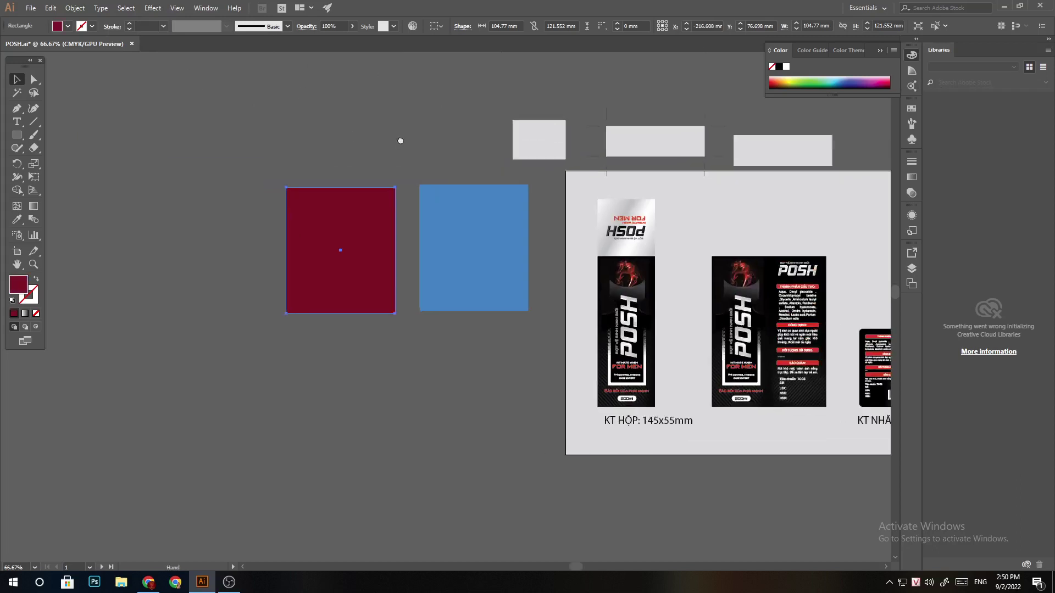
{"action": "left_click", "coordinate": [817, 78]}
{"action": "left_click", "coordinate": [799, 81]}
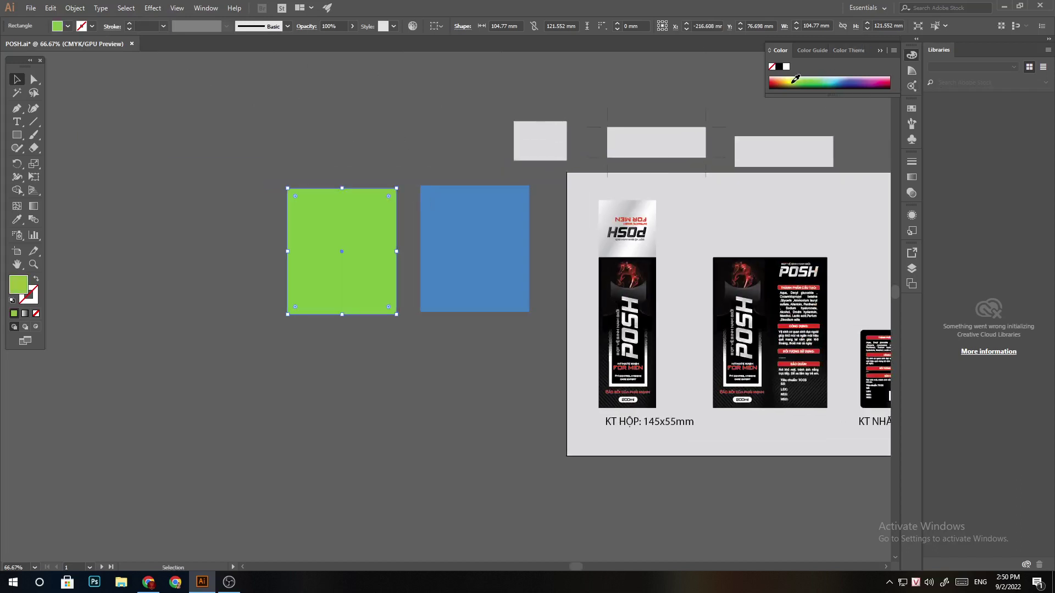
{"action": "left_click", "coordinate": [428, 231]}
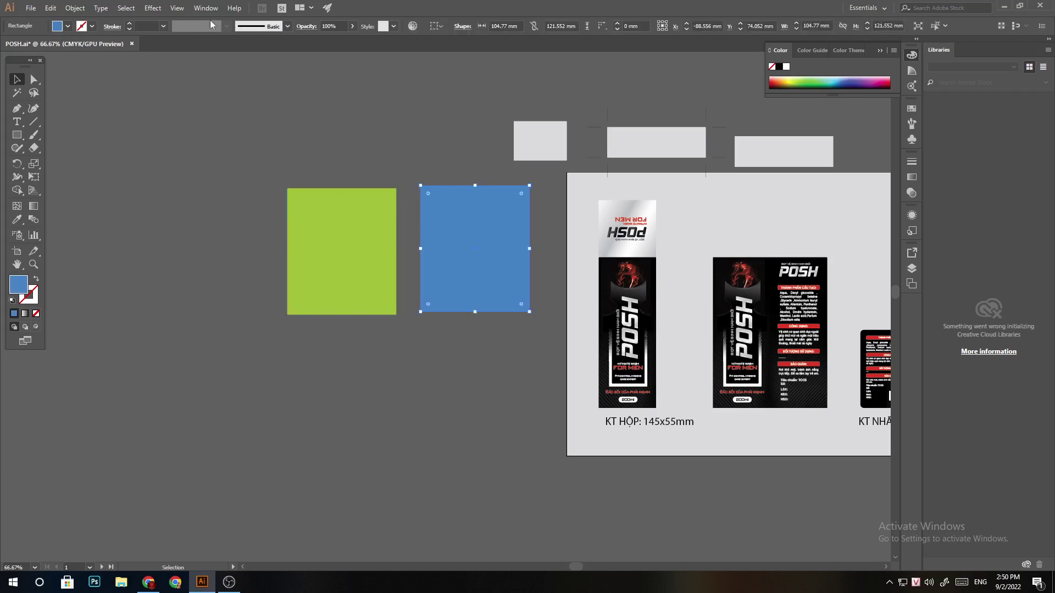
{"action": "left_click", "coordinate": [156, 13]}
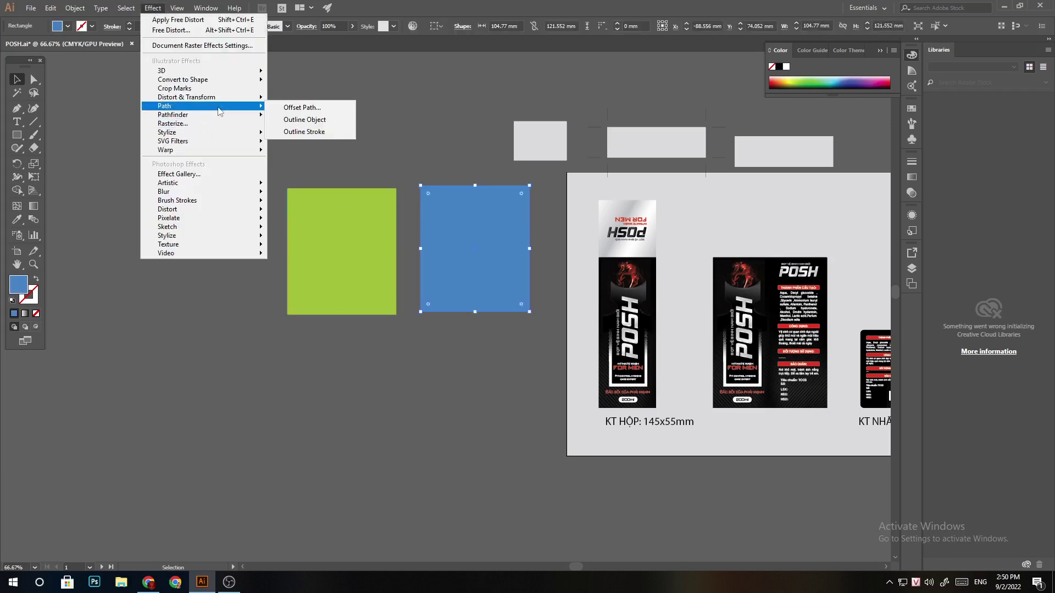
{"action": "mouse_move", "coordinate": [175, 114]}
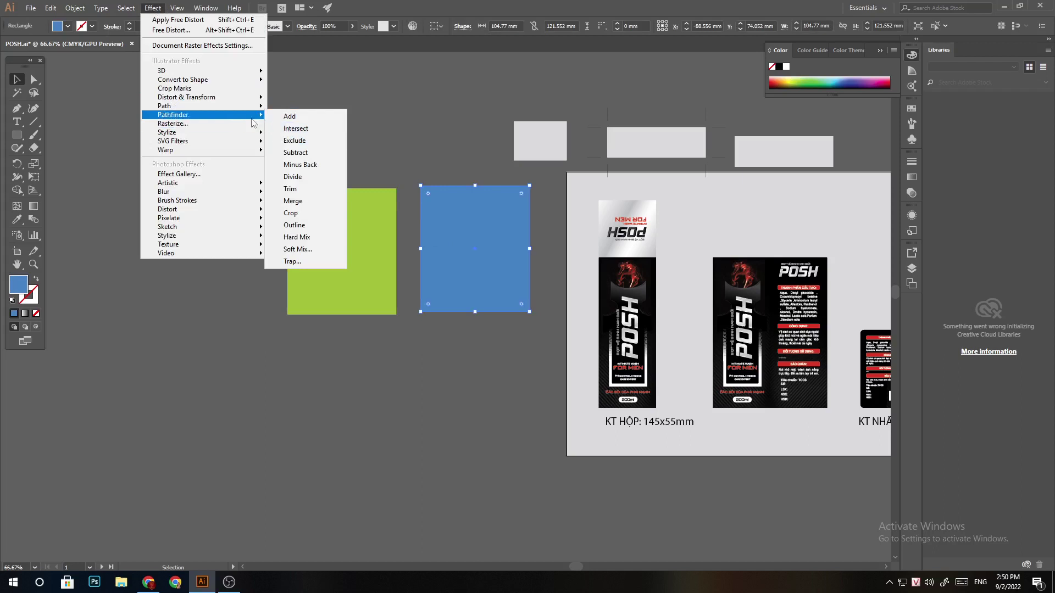
{"action": "mouse_move", "coordinate": [186, 97]}
{"action": "left_click", "coordinate": [323, 112]}
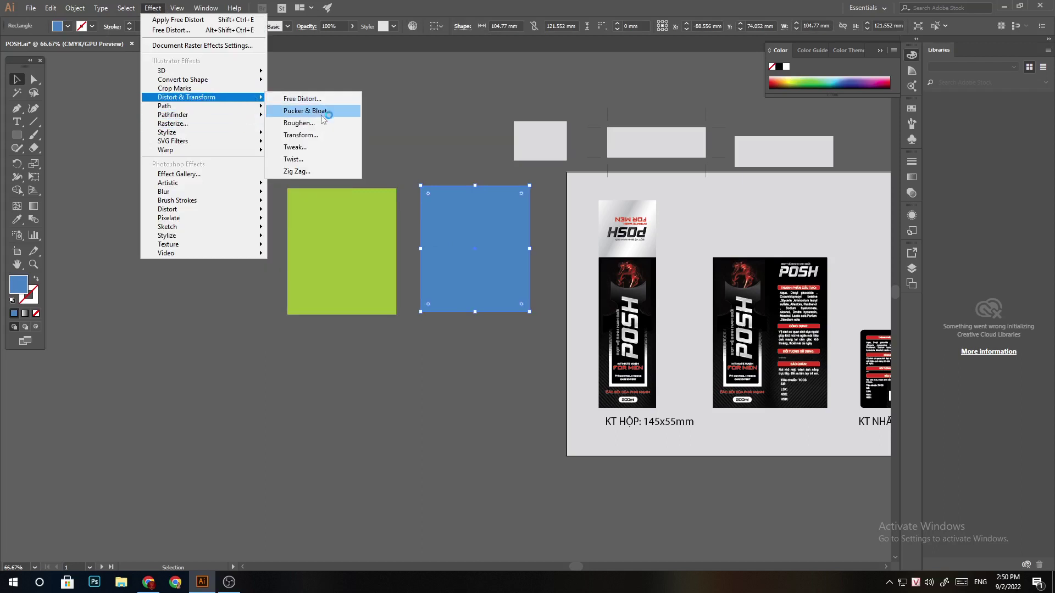
{"action": "left_click", "coordinate": [323, 171]}
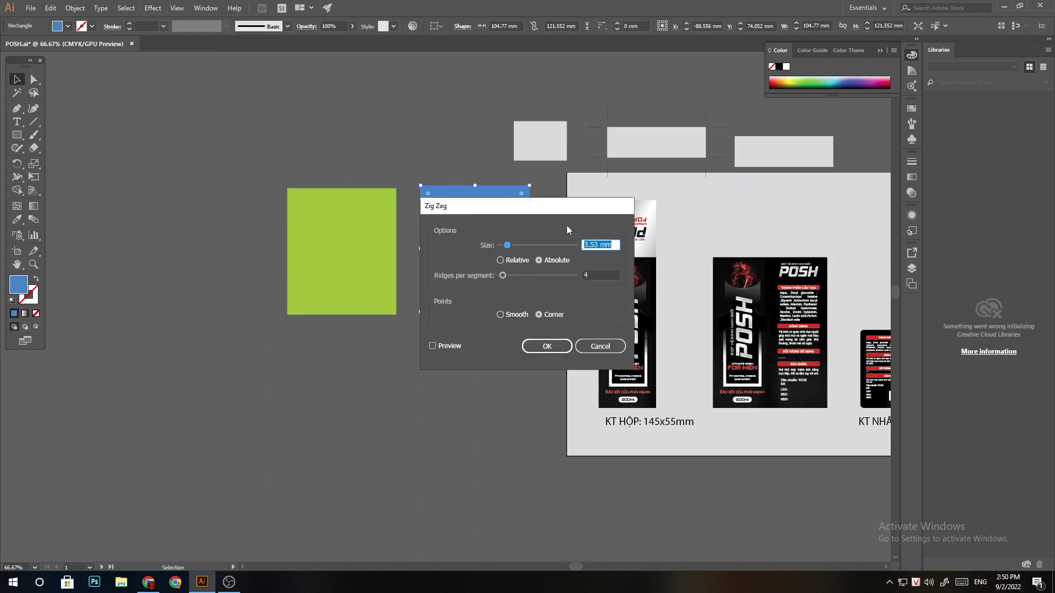
{"action": "left_click", "coordinate": [432, 345]}
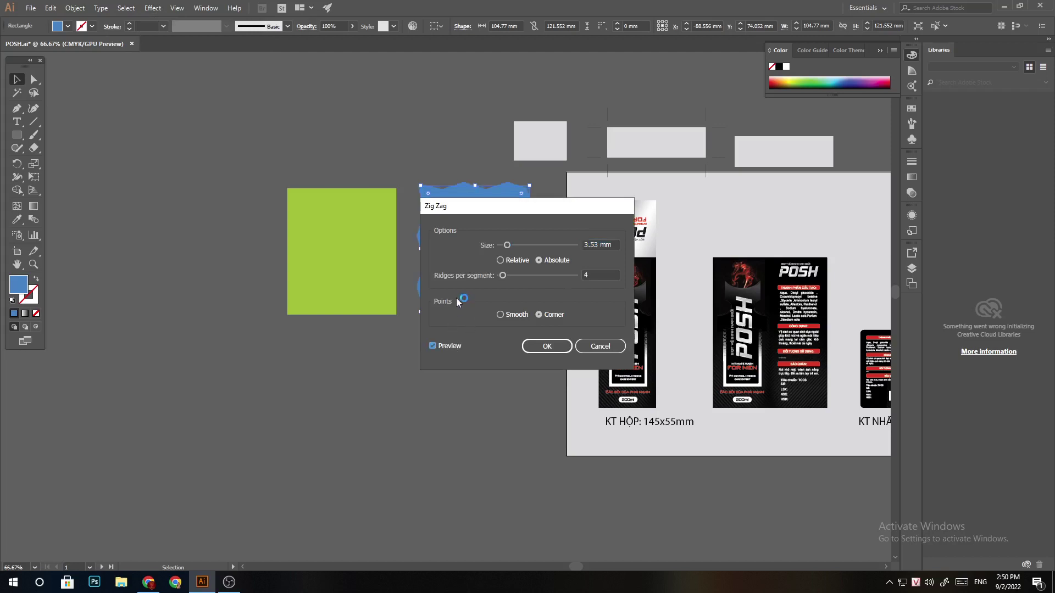
{"action": "left_click_drag", "start_coordinate": [508, 207], "coordinate": [734, 193]}
{"action": "mouse_move", "coordinate": [732, 232]}
{"action": "left_mouse_down"}
{"action": "mouse_move", "coordinate": [791, 233]}
{"action": "mouse_move", "coordinate": [718, 261]}
{"action": "left_mouse_up"}
{"action": "left_click", "coordinate": [726, 247]}
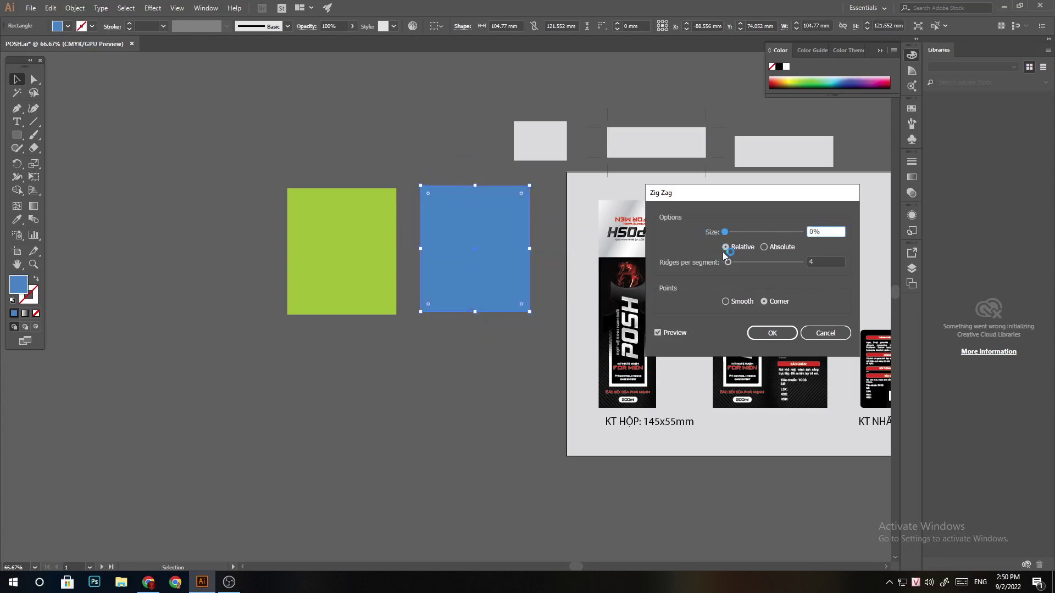
{"action": "left_click", "coordinate": [821, 329]}
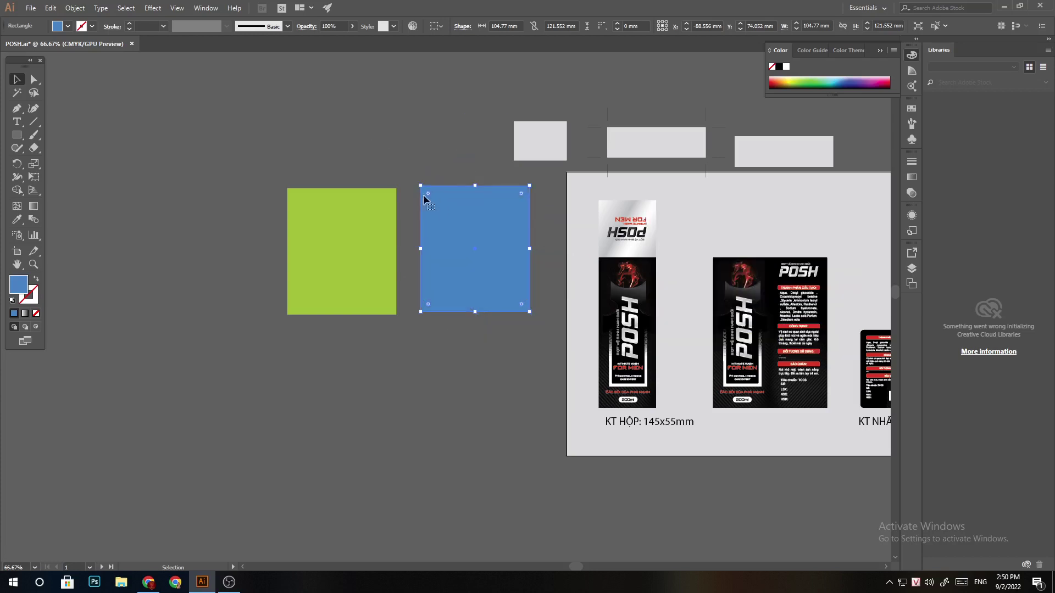
- Apply Offset Path of 3.5278 mm with miter limit 9 to the blue rectangle
{"action": "left_click", "coordinate": [153, 8]}
{"action": "mouse_move", "coordinate": [165, 105]}
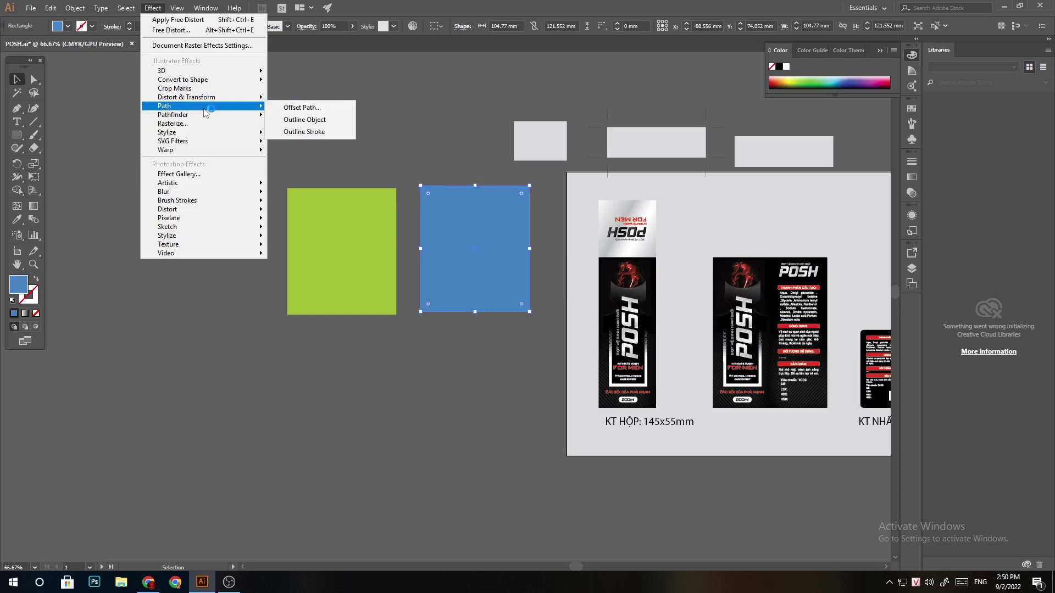
{"action": "left_click", "coordinate": [302, 108]}
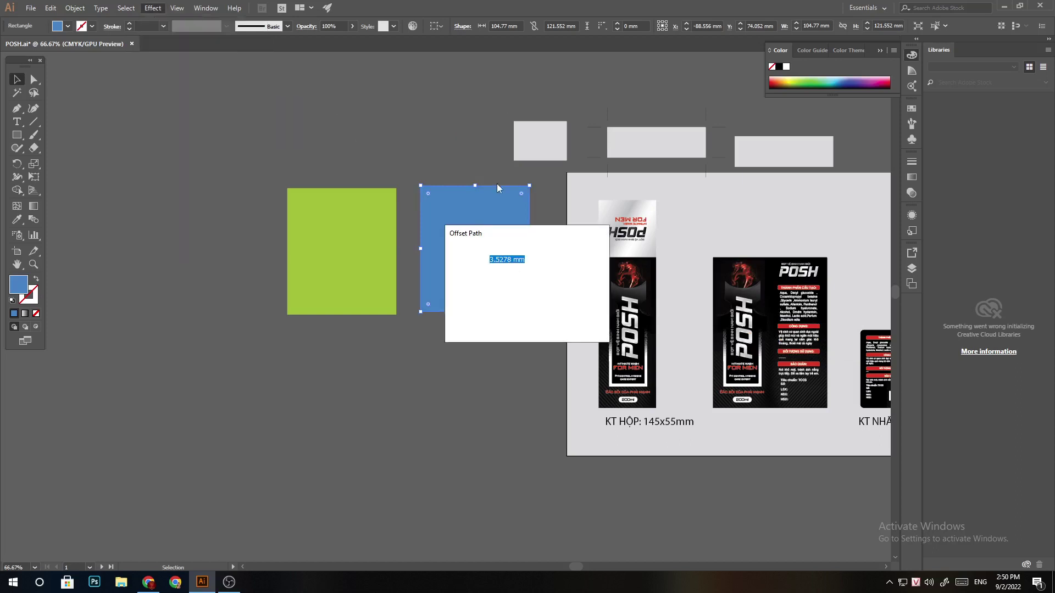
{"action": "left_click", "coordinate": [471, 320]}
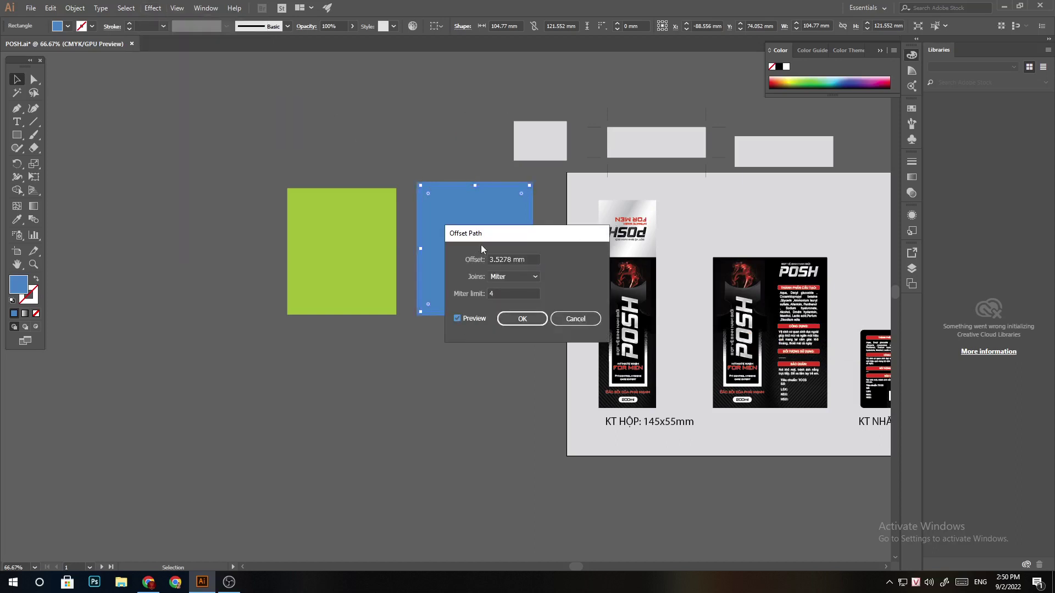
{"action": "left_click_drag", "start_coordinate": [480, 236], "coordinate": [555, 210]}
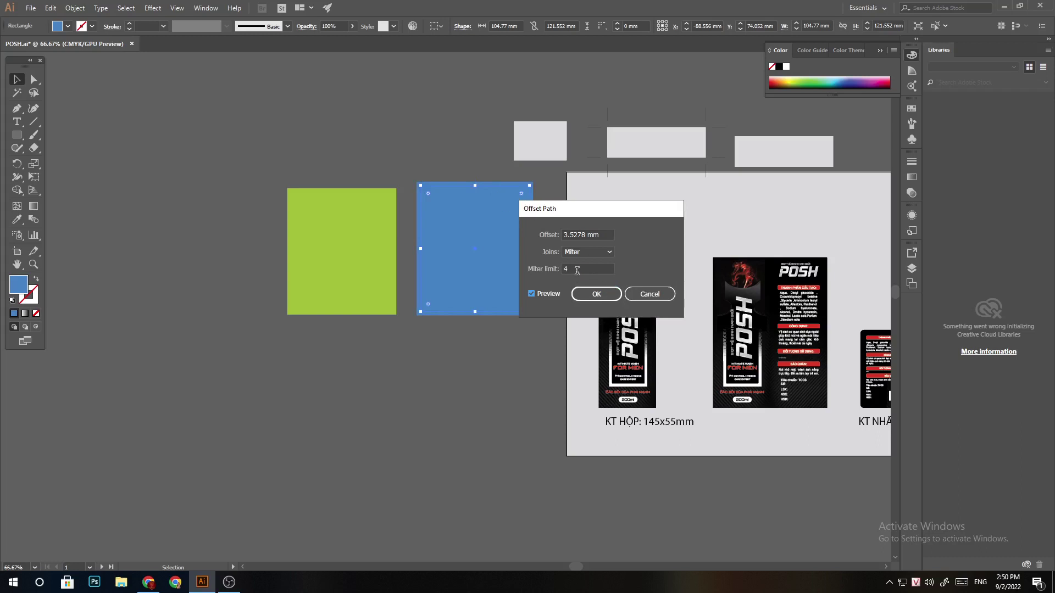
{"action": "double_click", "coordinate": [569, 268]}
{"action": "type", "text": "9"}
{"action": "left_click", "coordinate": [532, 295]}
{"action": "left_click", "coordinate": [597, 294]}
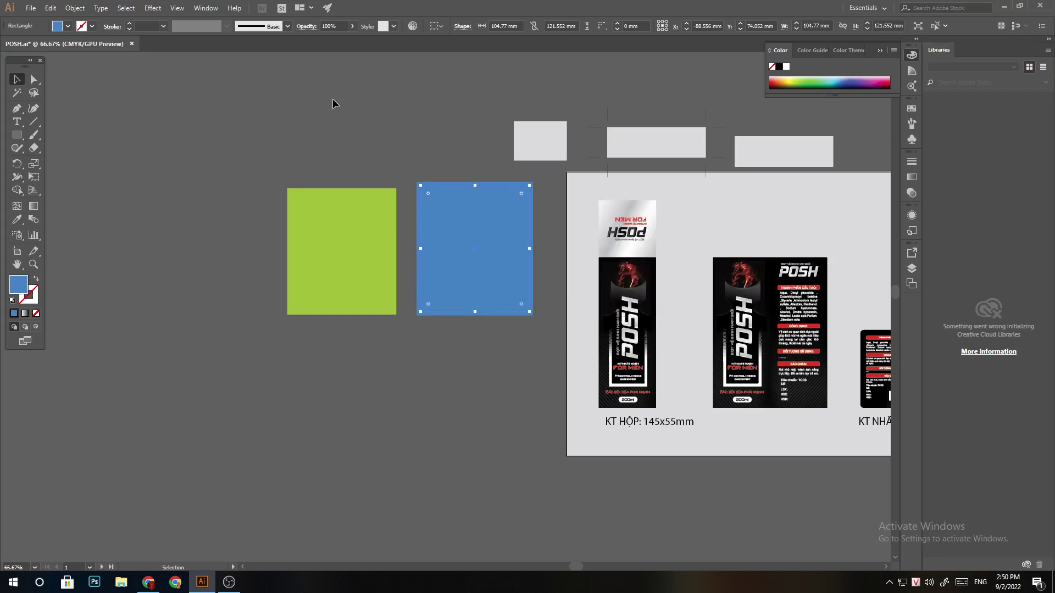
{"action": "left_click", "coordinate": [156, 8]}
{"action": "mouse_move", "coordinate": [164, 105]}
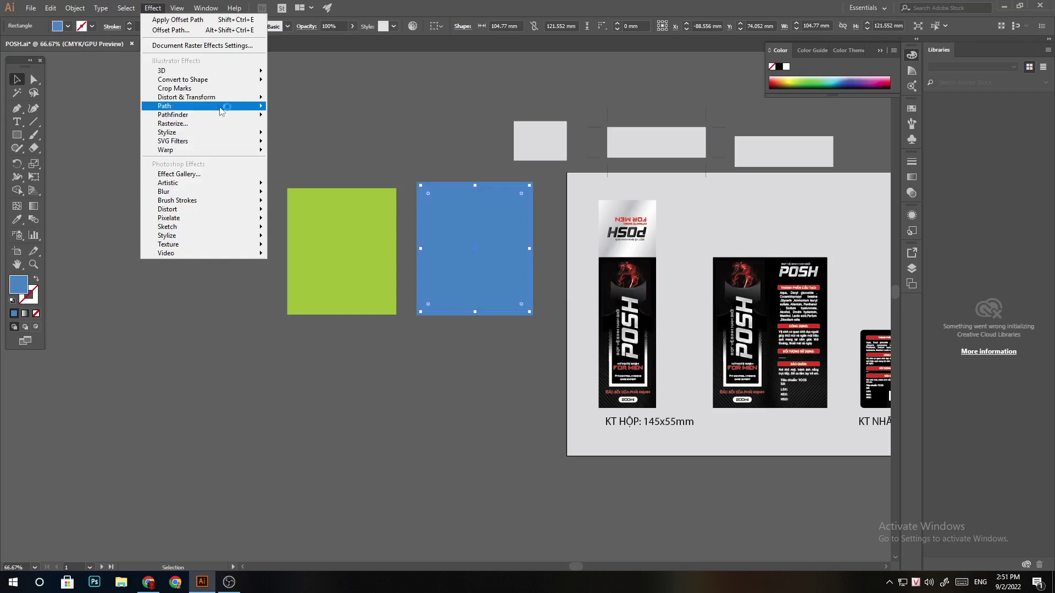
{"action": "left_click", "coordinate": [323, 130]}
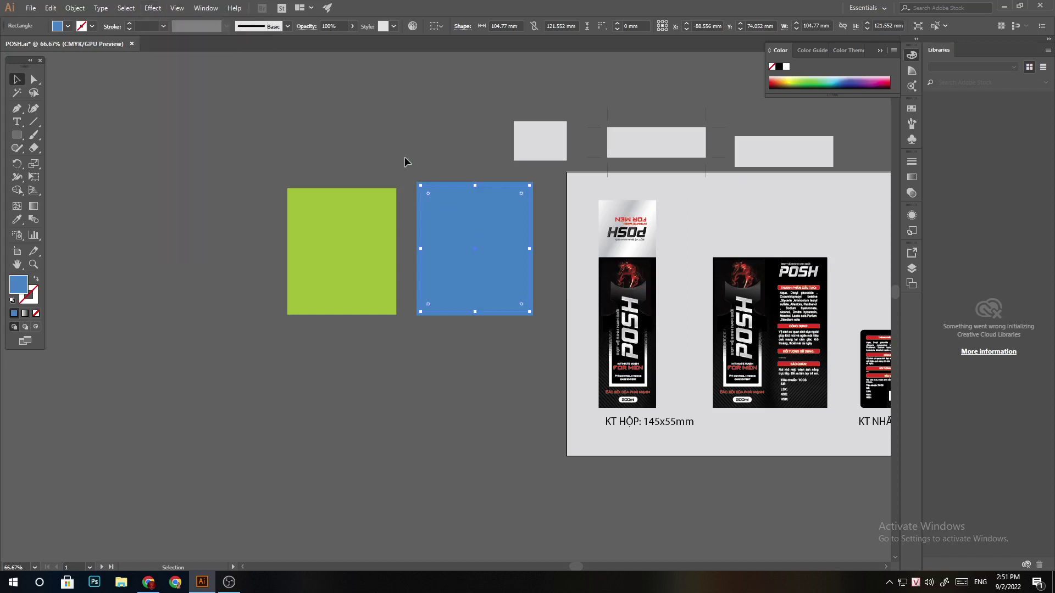
{"action": "left_click", "coordinate": [359, 229]}
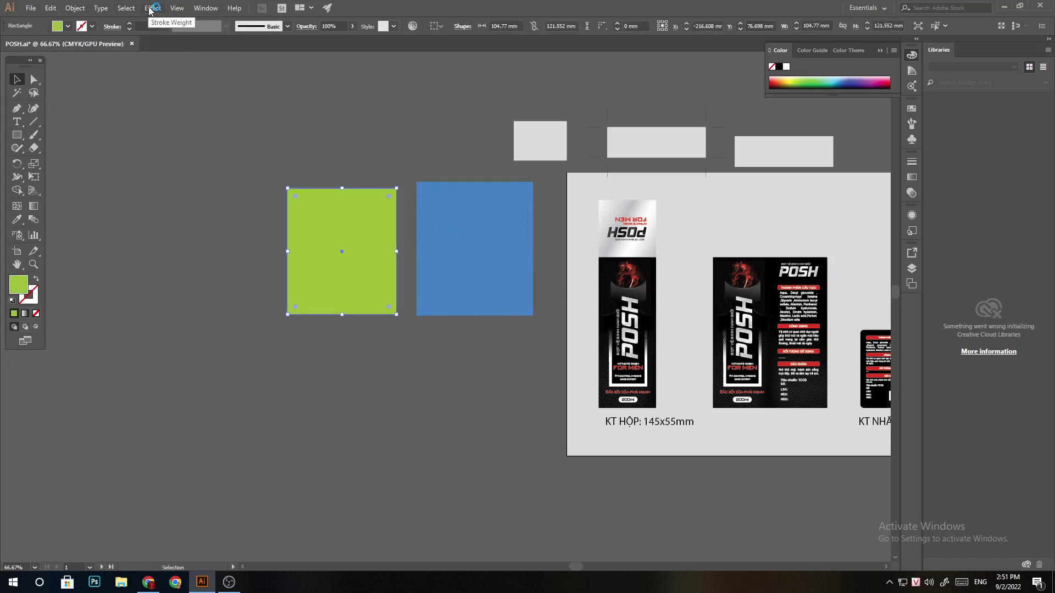
{"action": "left_click", "coordinate": [151, 9]}
{"action": "mouse_move", "coordinate": [165, 105]}
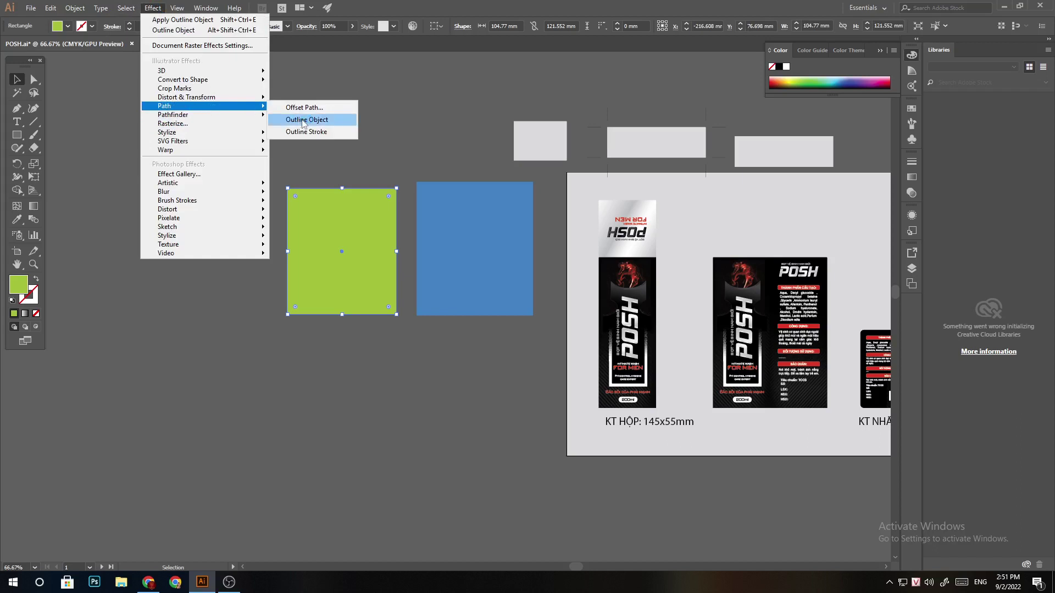
{"action": "left_click", "coordinate": [306, 120]}
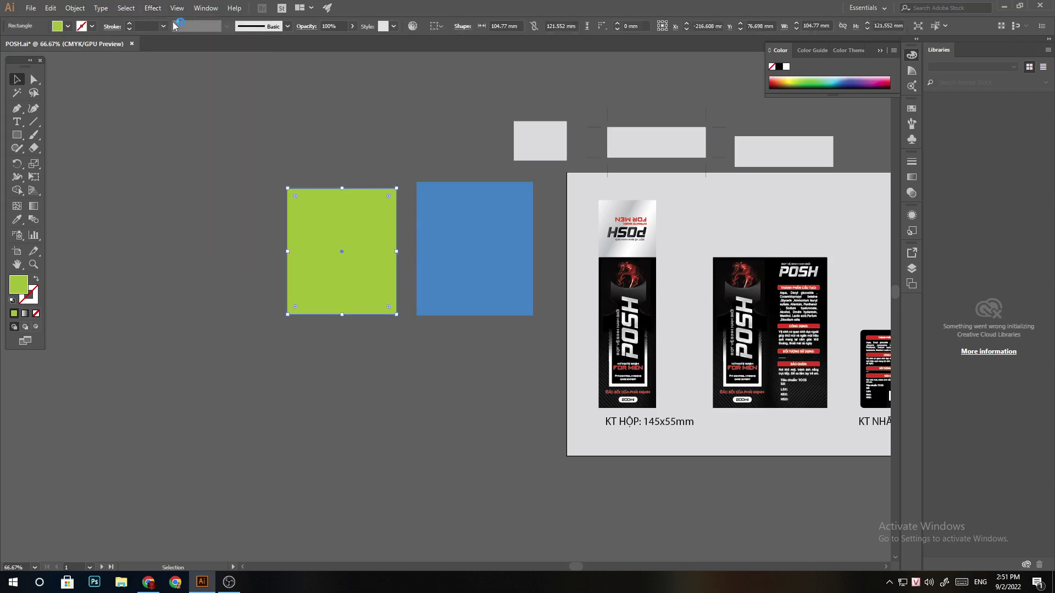
{"action": "left_click", "coordinate": [153, 9]}
{"action": "mouse_move", "coordinate": [165, 106]}
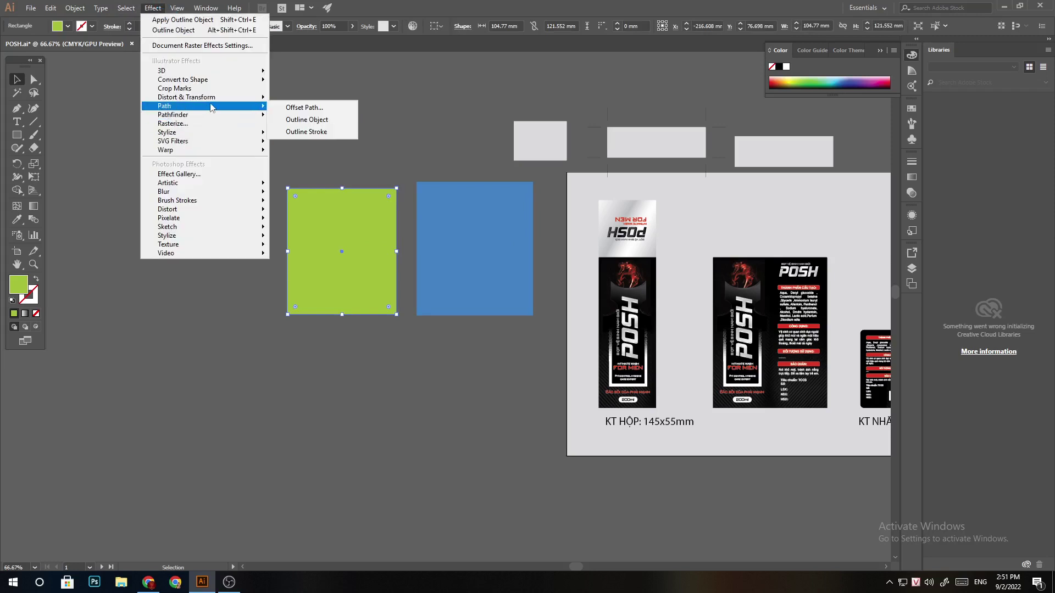
{"action": "left_click", "coordinate": [305, 108]}
{"action": "left_click", "coordinate": [550, 294]}
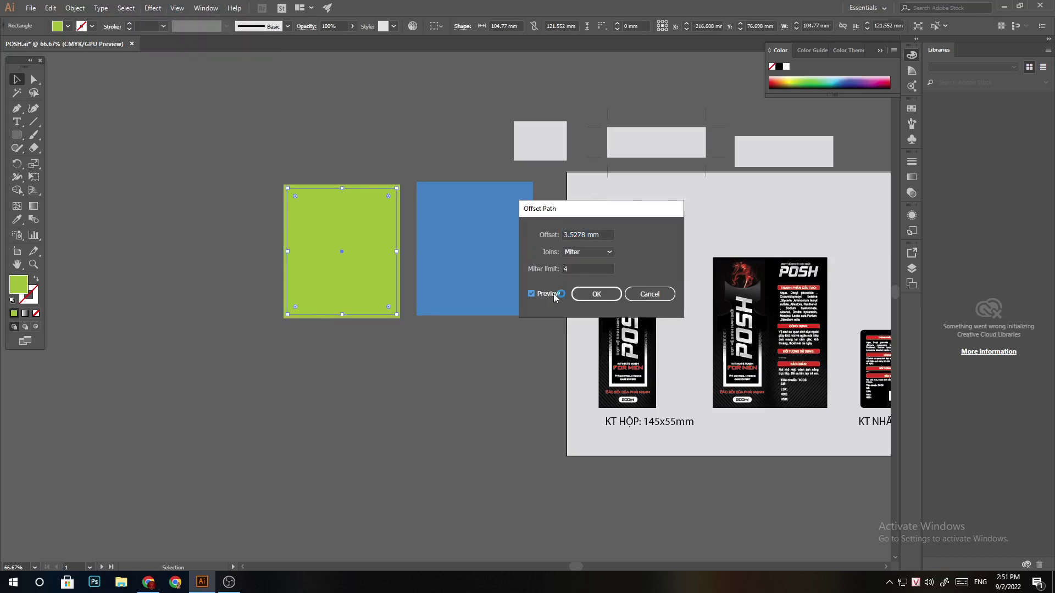
{"action": "left_click", "coordinate": [590, 254]}
{"action": "left_click", "coordinate": [583, 276]}
{"action": "left_click", "coordinate": [587, 251]}
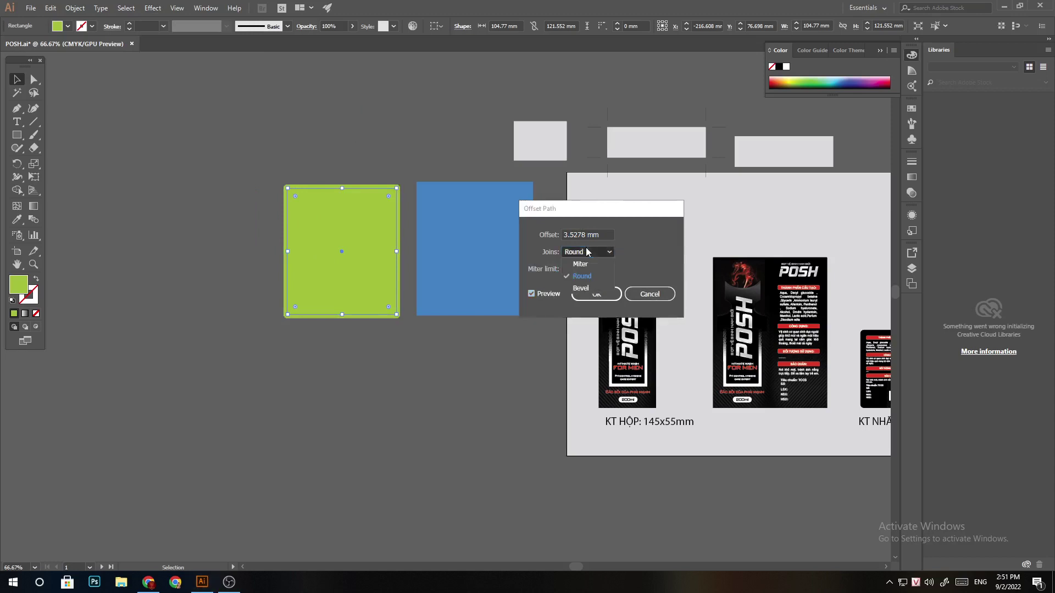
{"action": "left_click", "coordinate": [581, 288]}
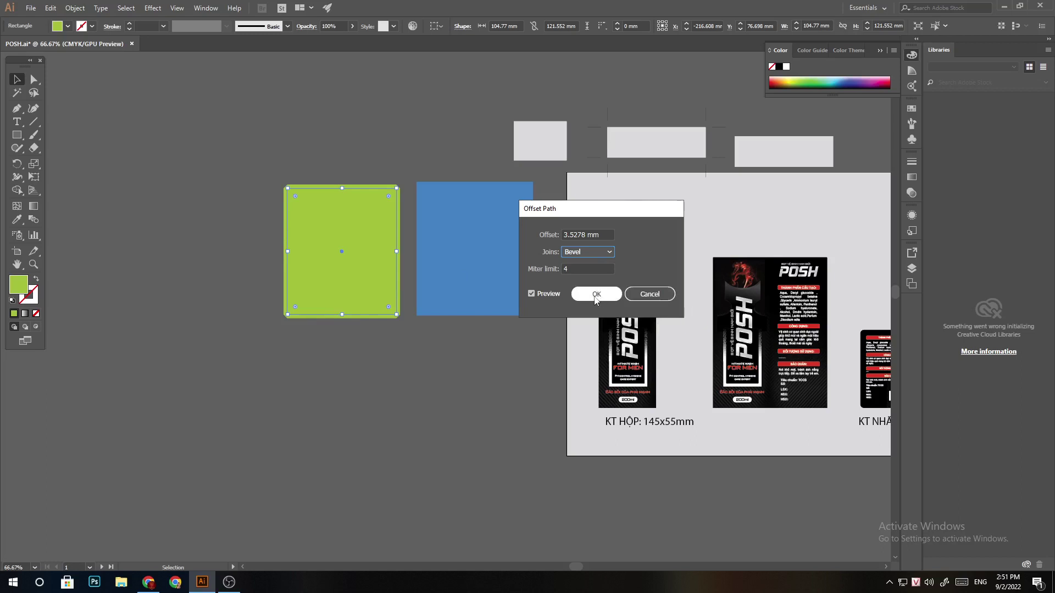
{"action": "key", "text": "alt"}
{"action": "left_click", "coordinate": [645, 299]}
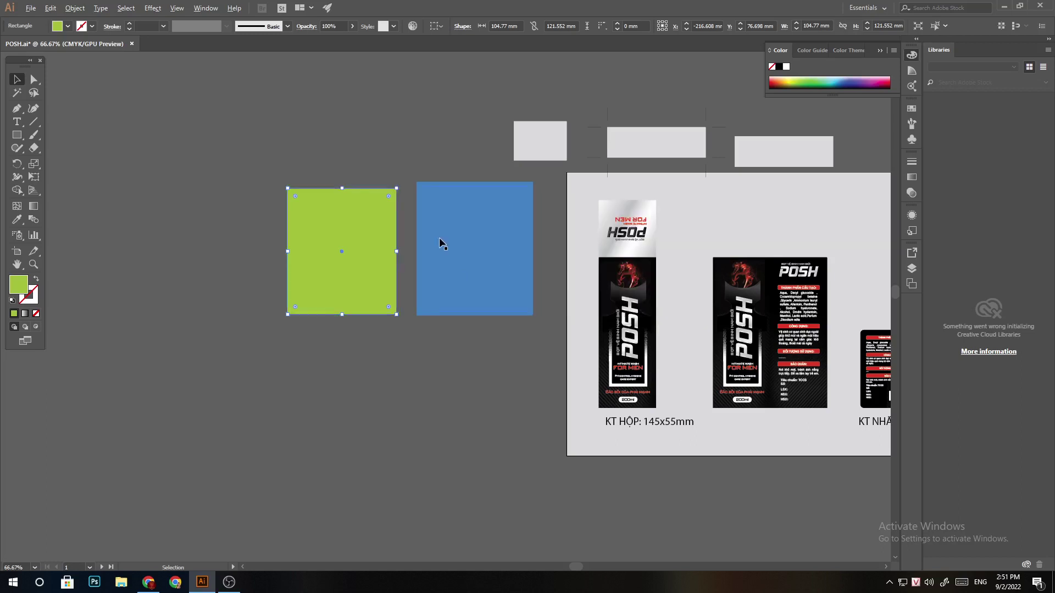
{"action": "scroll", "coordinate": [439, 237], "scroll_direction": "up", "scroll_amount": 2}
{"action": "scroll", "coordinate": [494, 255], "scroll_direction": "right", "scroll_amount": 5}
{"action": "scroll", "coordinate": [400, 259], "scroll_direction": "down", "scroll_amount": 2}
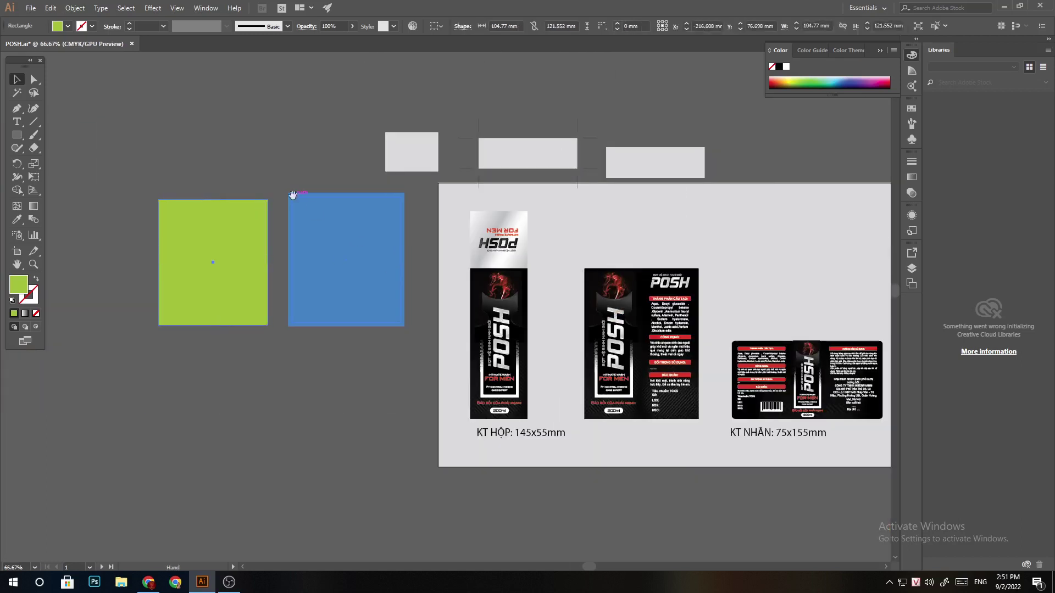
{"action": "left_click", "coordinate": [153, 8]}
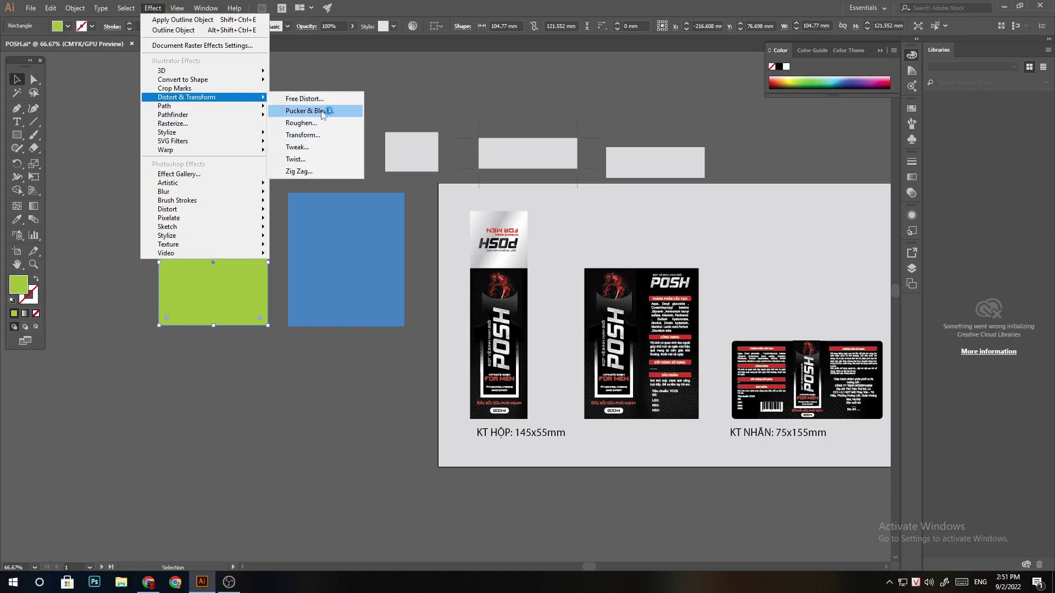
{"action": "mouse_move", "coordinate": [165, 106]}
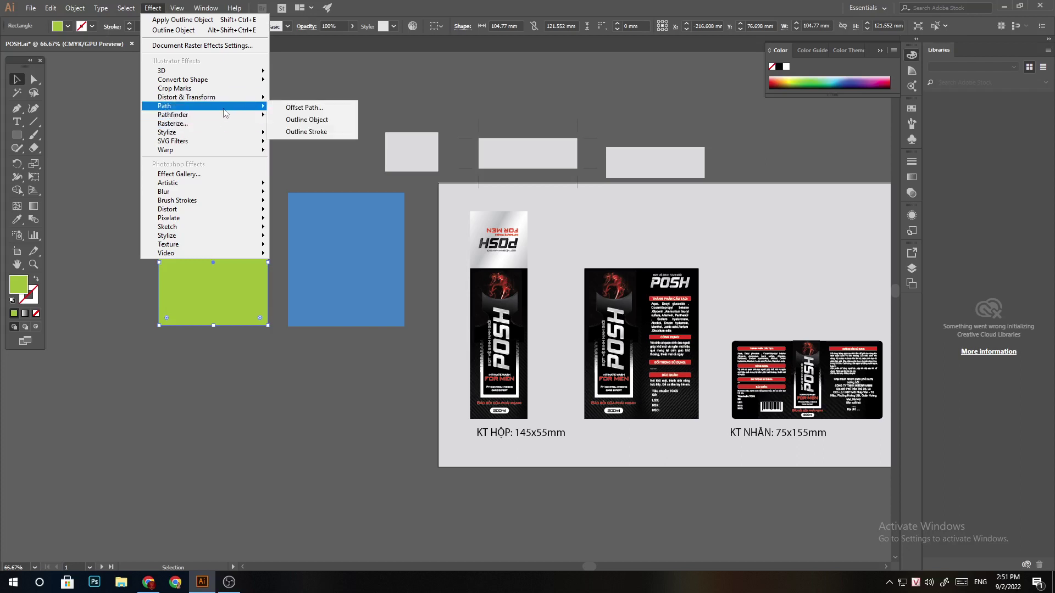
{"action": "left_click", "coordinate": [299, 108]}
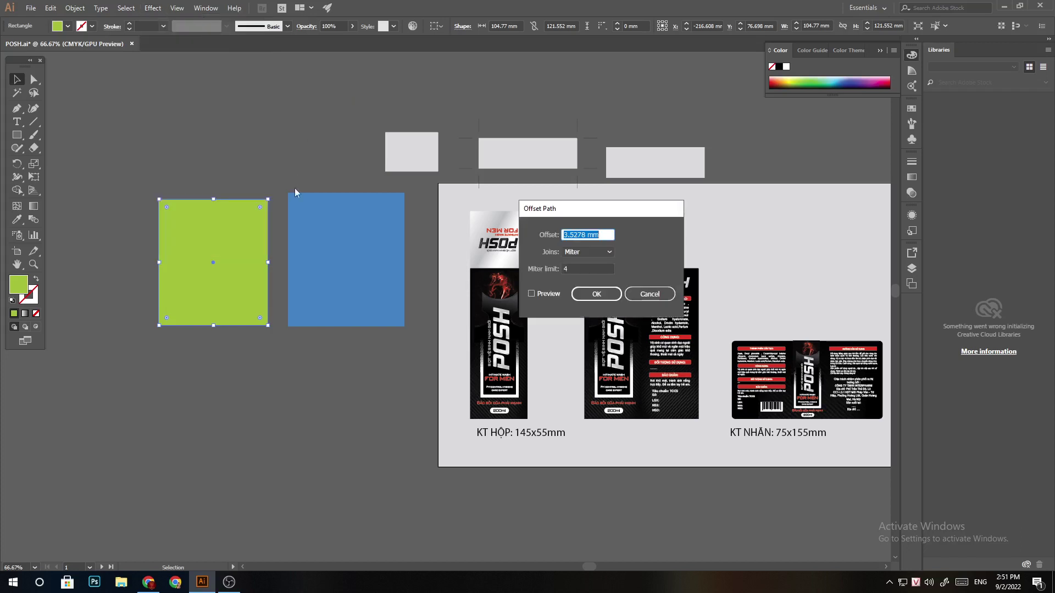
{"action": "left_click", "coordinate": [555, 295]}
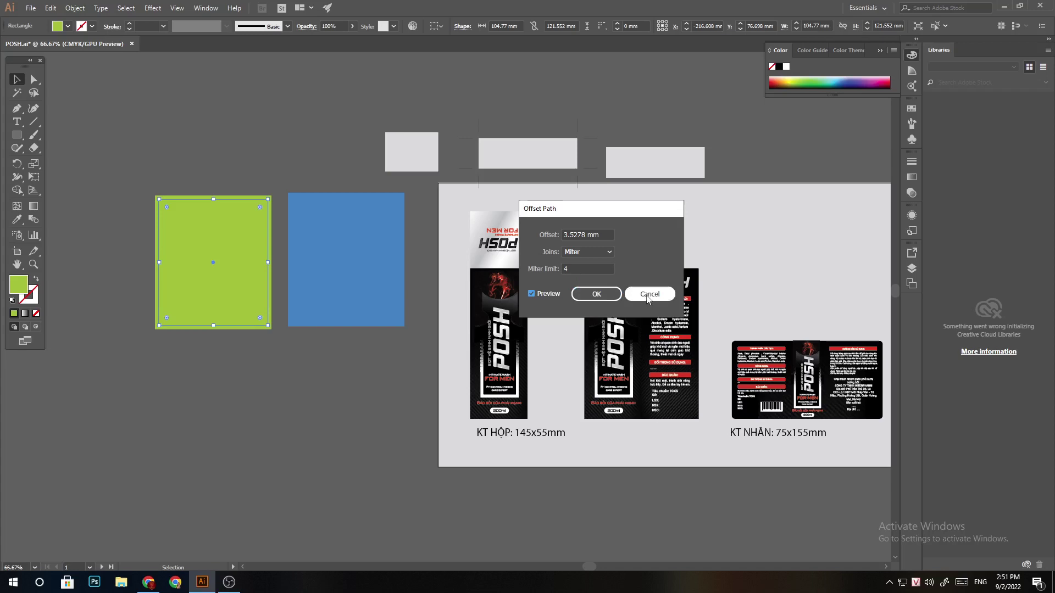
{"action": "left_click", "coordinate": [648, 296]}
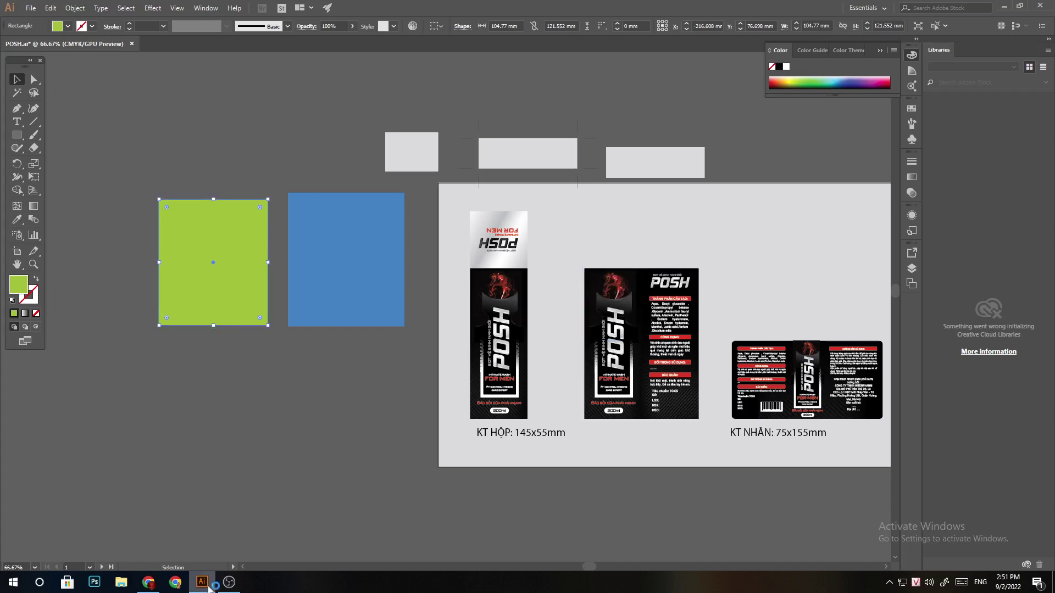